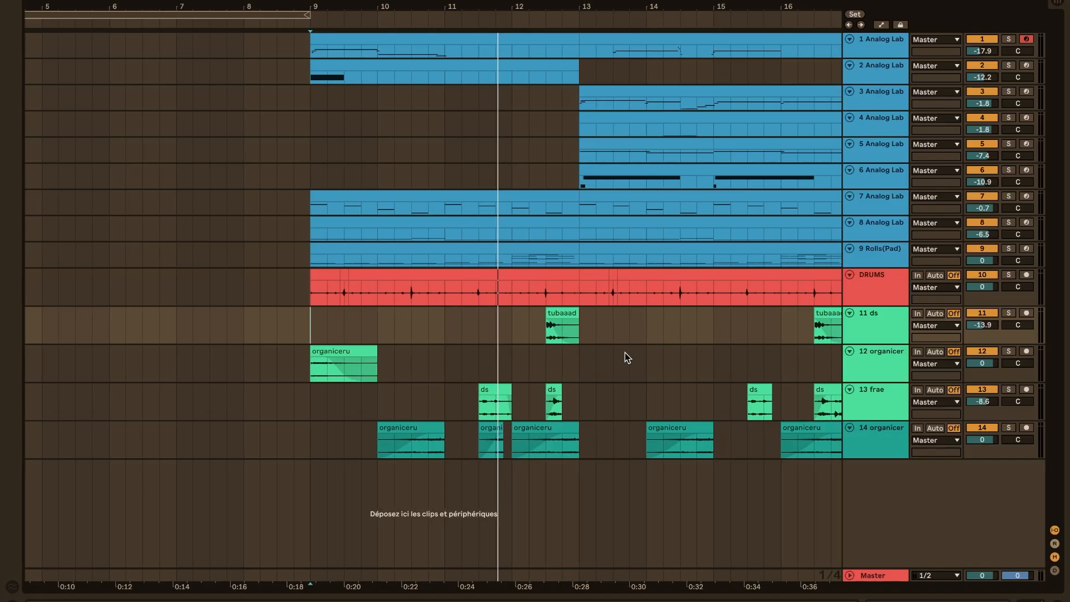
# Open the notes of the first clip on the 9 Rolls(Pad) track
pyautogui.doubleClick(342, 251)
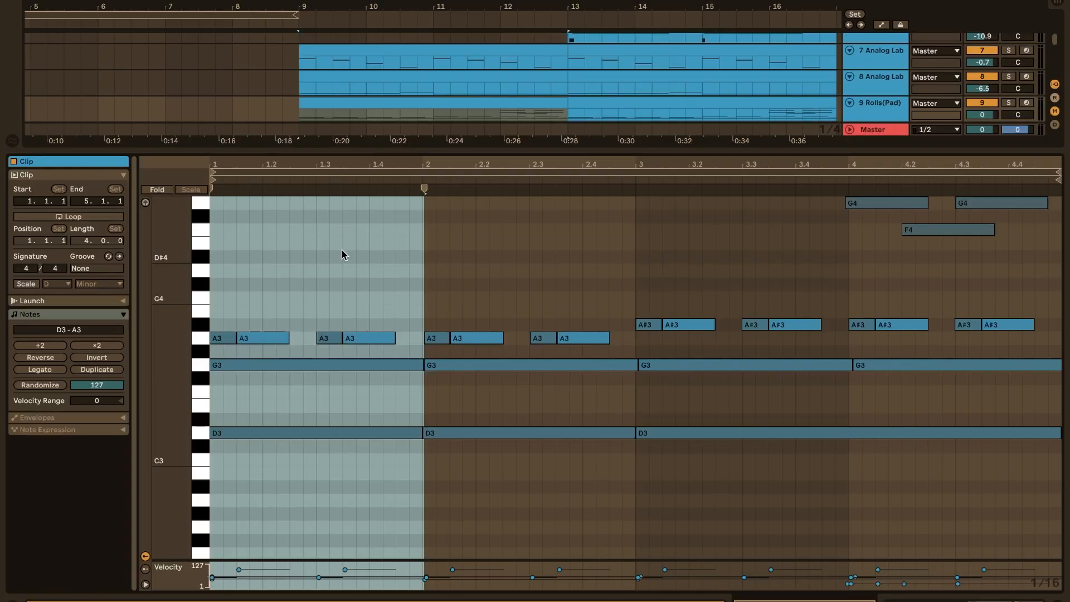
pyautogui.scroll(2, 382, 323)
pyautogui.click(383, 324)
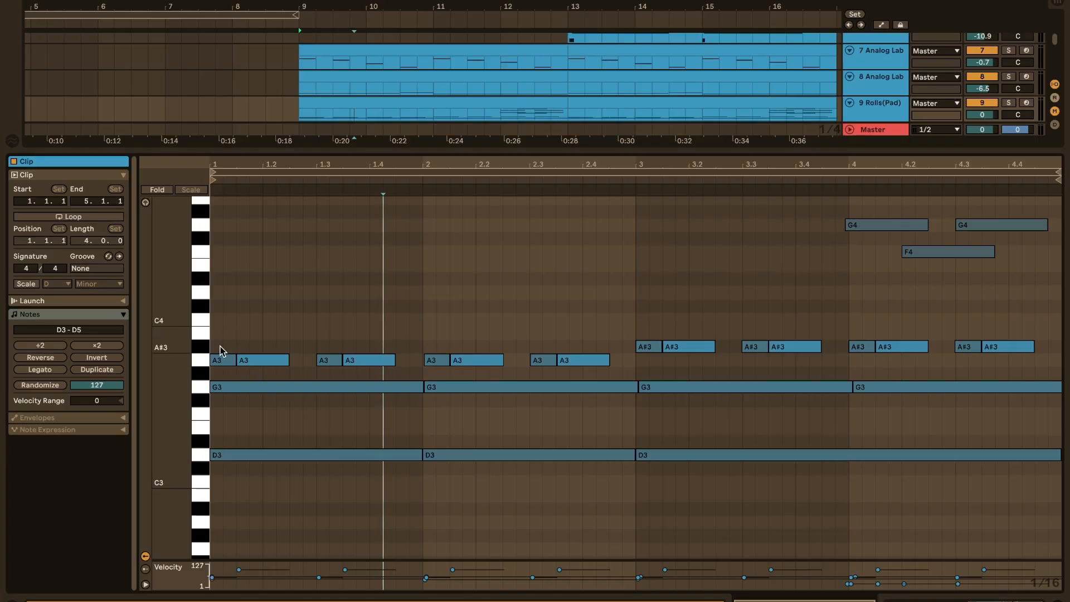
# Try replacing the repeated A3 and A#3 notes with sustained notes, one per bar
pyautogui.moveTo(222, 355); pyautogui.dragTo(398, 357)
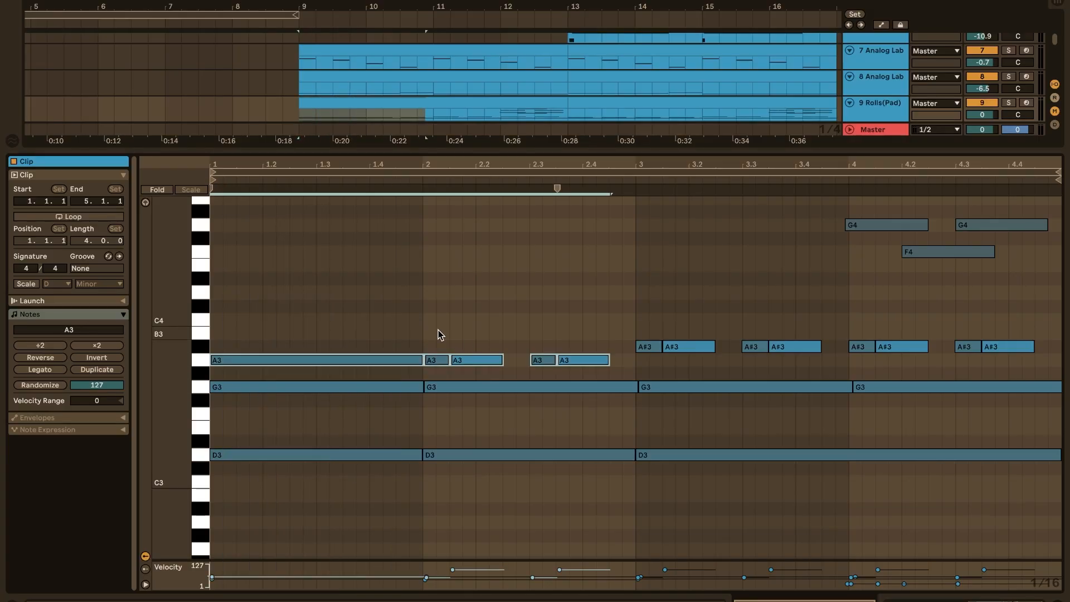
pyautogui.click(427, 340)
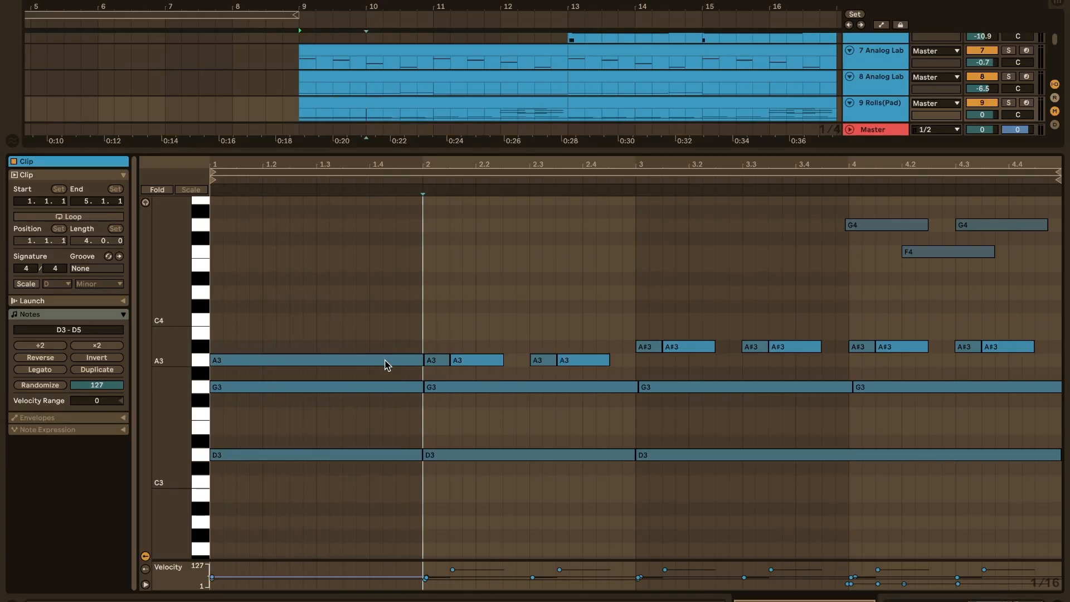
pyautogui.click(384, 362)
pyautogui.press('super+d')
pyautogui.moveTo(492, 357); pyautogui.dragTo(908, 344)
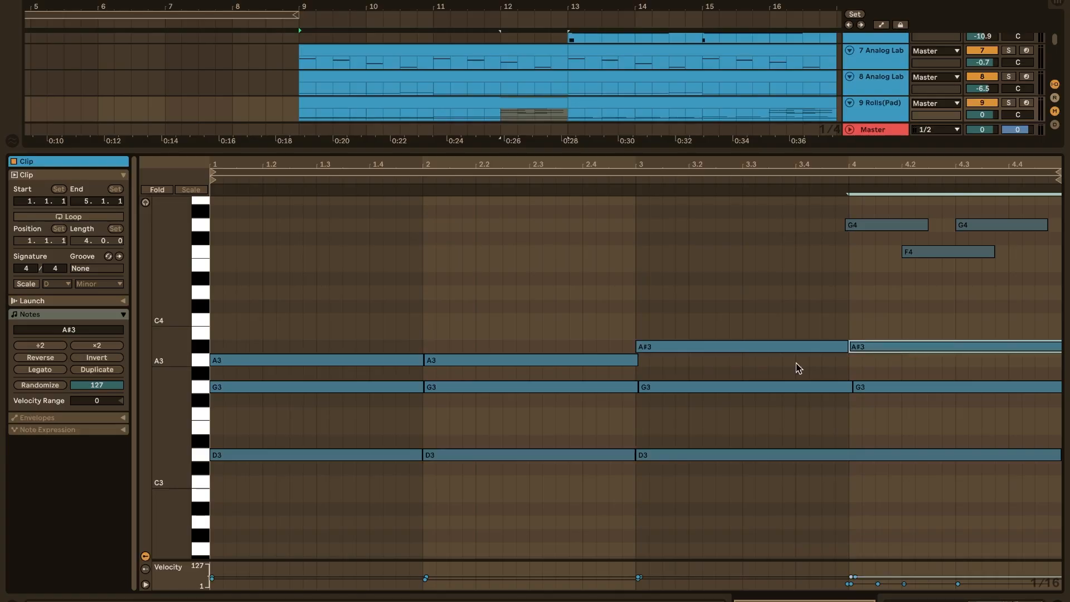
pyautogui.moveTo(306, 327); pyautogui.dragTo(791, 363)
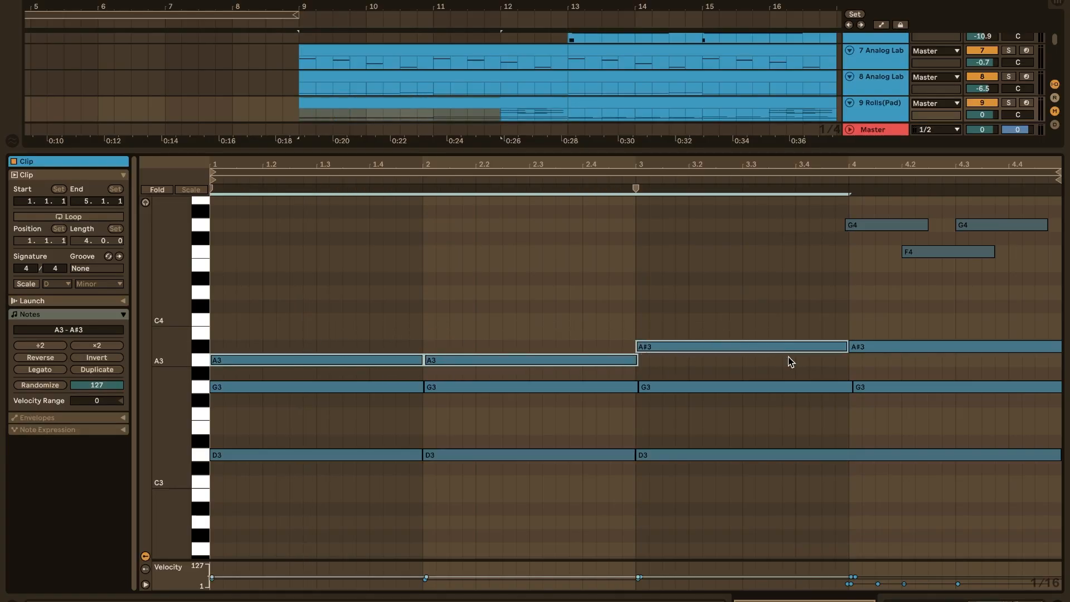
# Undo the edits that turned the repeated A3 and A#3 notes into sustained ones
pyautogui.press('super+z')
pyautogui.press('super+z')
pyautogui.press('super+z')
pyautogui.press('super+z')
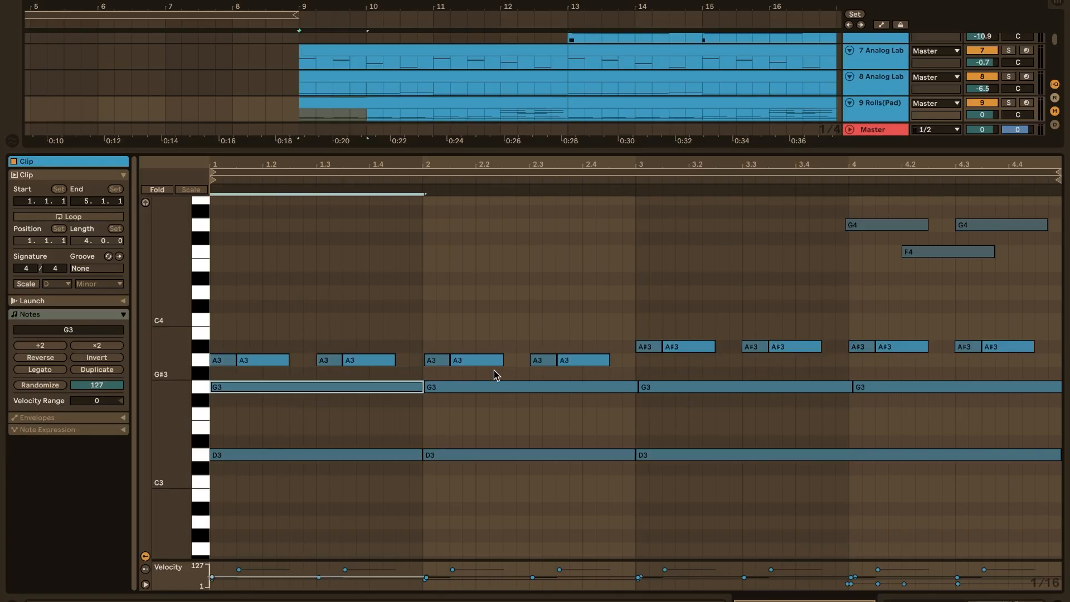
# Examine the repeated A3 and A#3 rolls and the higher F4 to D5 notes in bar 4 of the pad clip
pyautogui.click(396, 338)
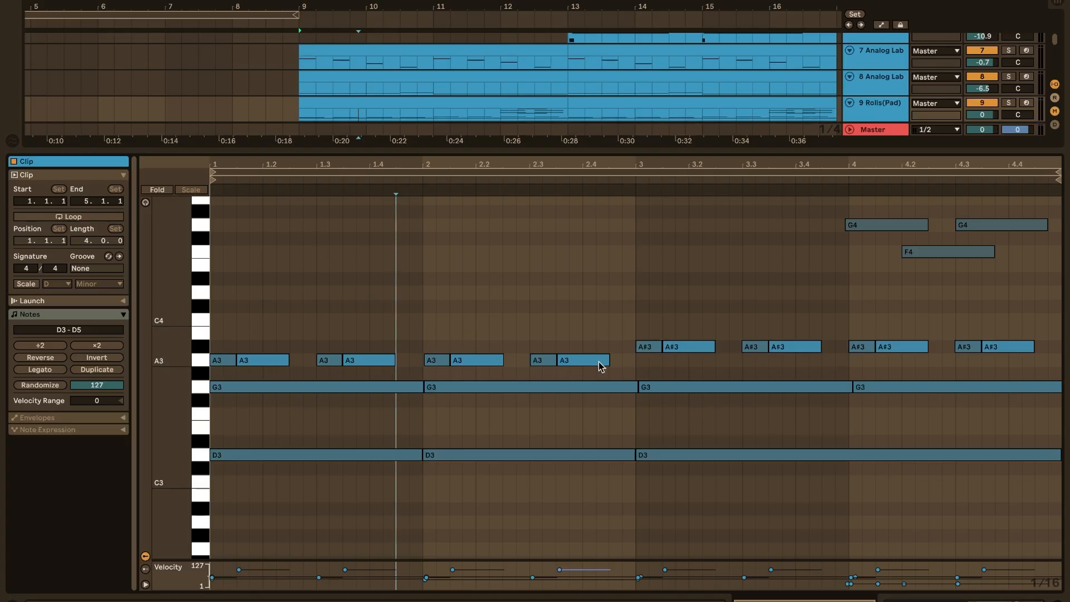
pyautogui.moveTo(621, 335); pyautogui.dragTo(648, 346)
pyautogui.click(638, 323)
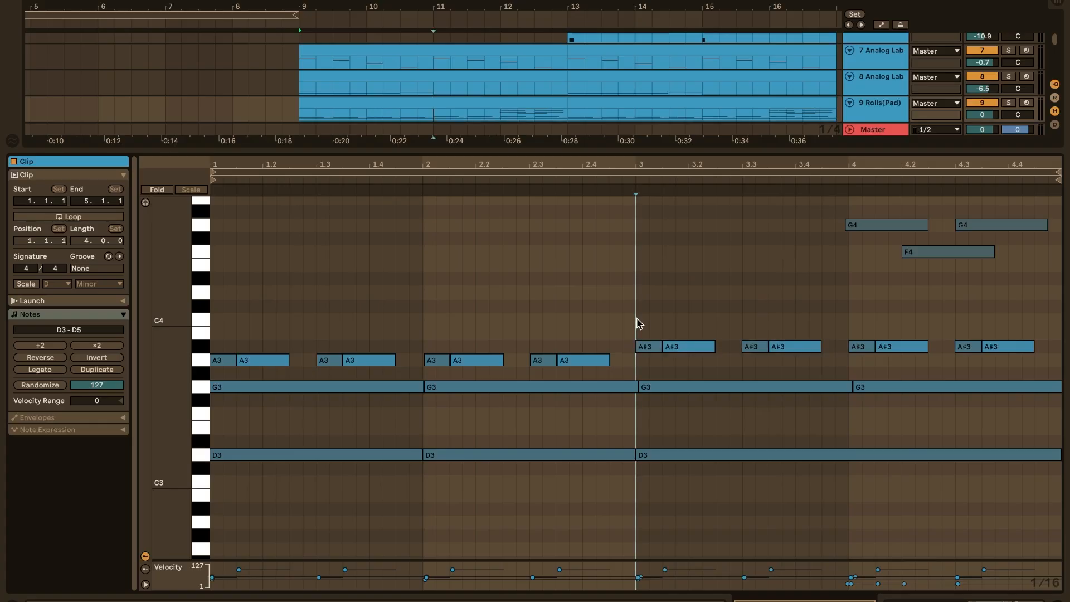
pyautogui.scroll(5, 638, 322)
pyautogui.click(715, 311)
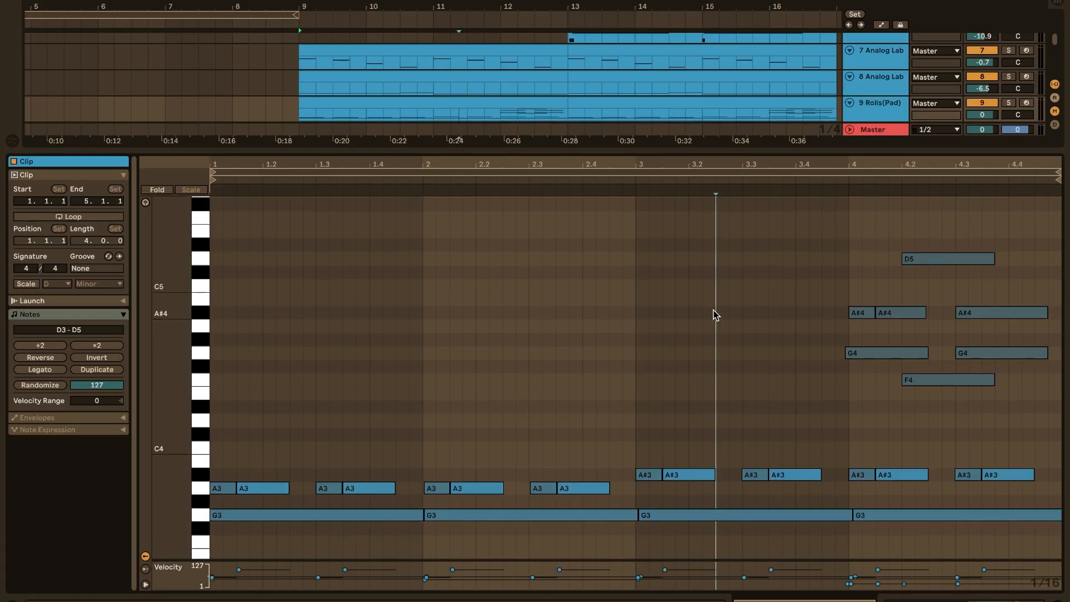
pyautogui.moveTo(817, 238); pyautogui.dragTo(1003, 382)
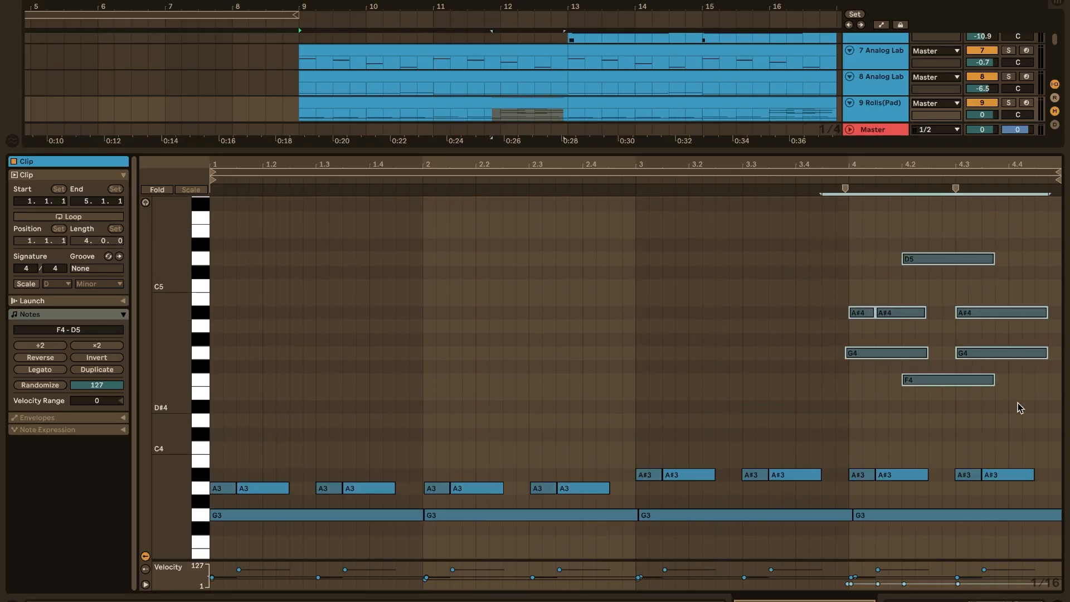
pyautogui.scroll(-4, 965, 434)
pyautogui.scroll(-2, 964, 433)
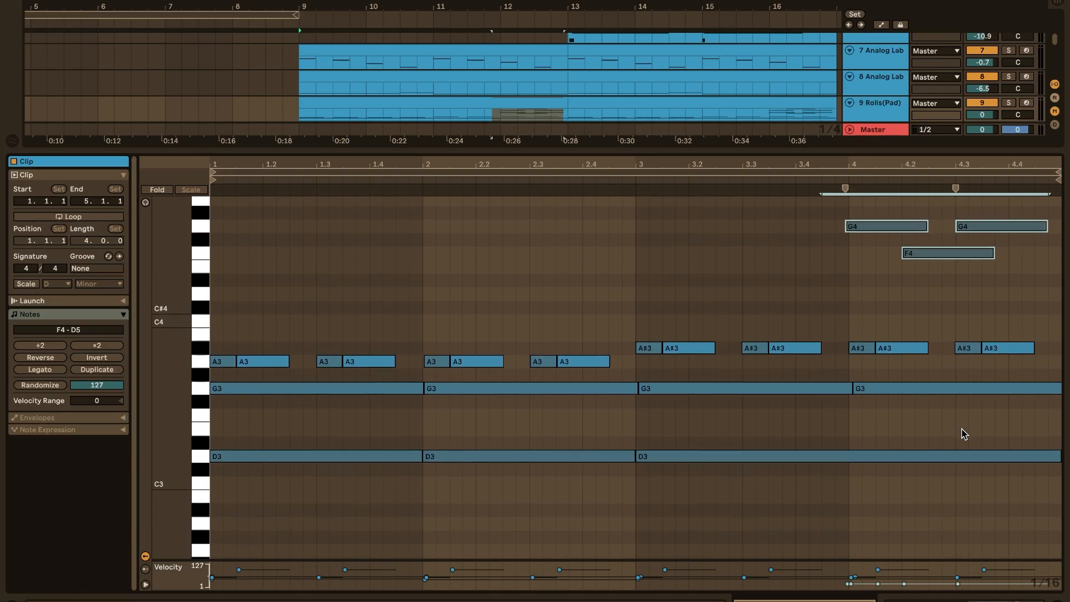
pyautogui.click(217, 341)
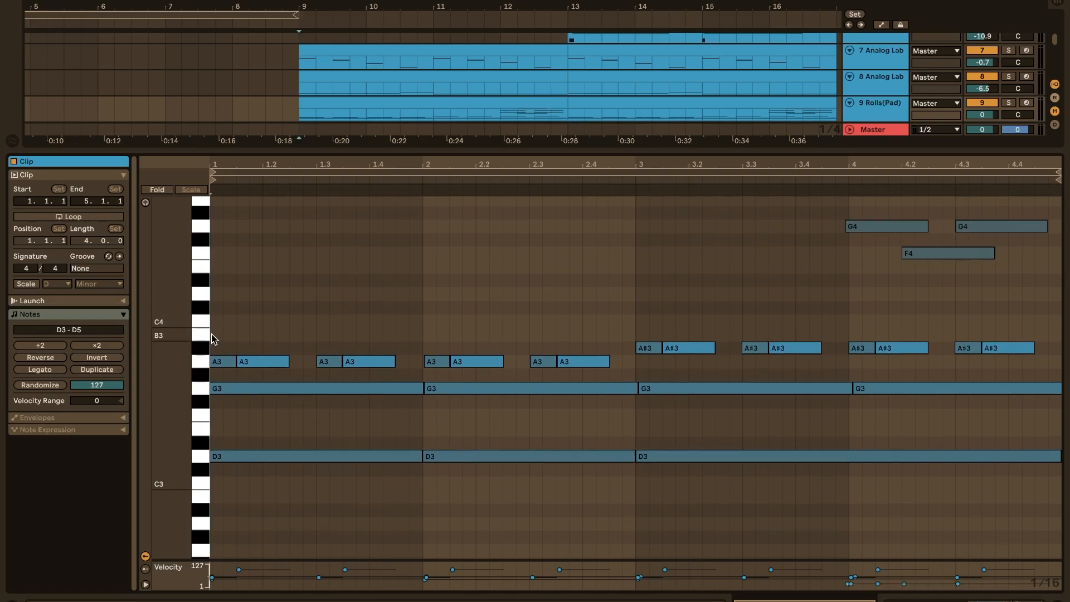
# Solo the 9 Rolls(Pad) track and play its clip from the start
pyautogui.click(1008, 103)
pyautogui.press('space')
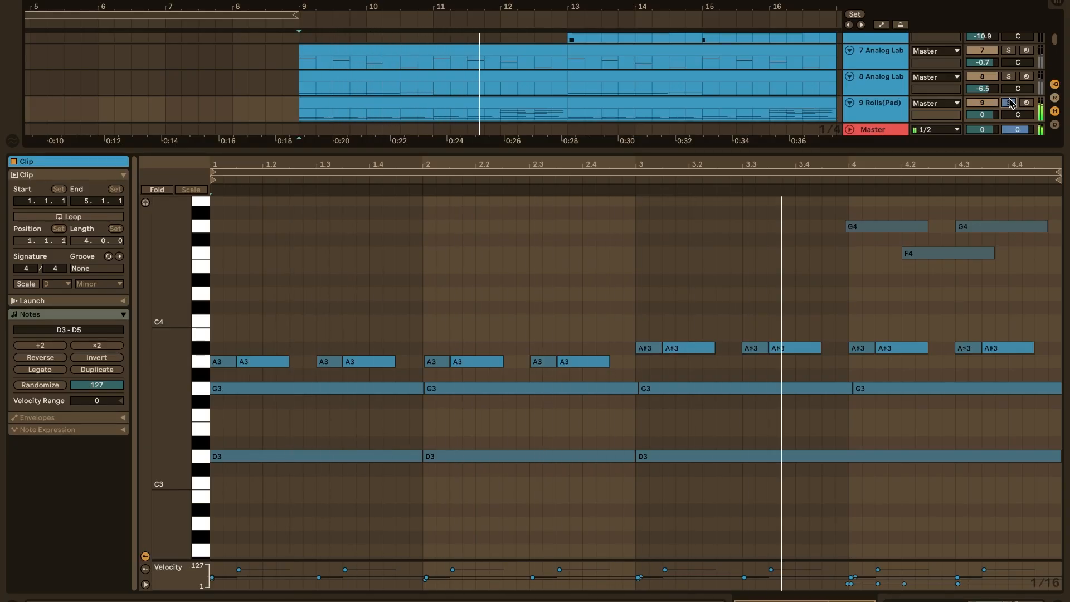
pyautogui.scroll(3, 942, 228)
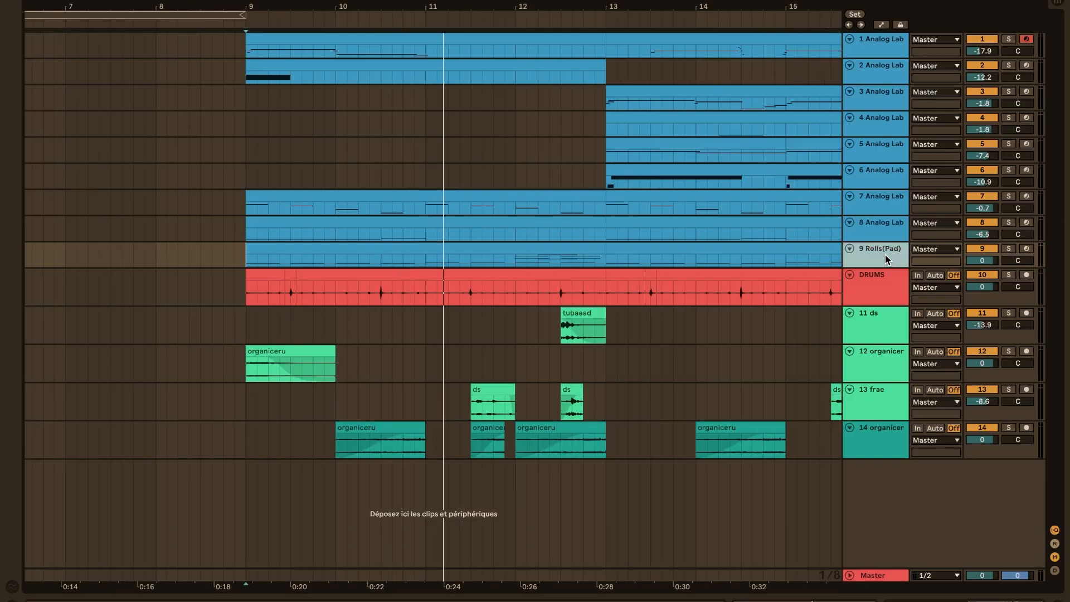
# Solo the 8 Analog Lab and 9 Rolls(Pad) tracks and open the notes of track 8's first clip
pyautogui.click(882, 234)
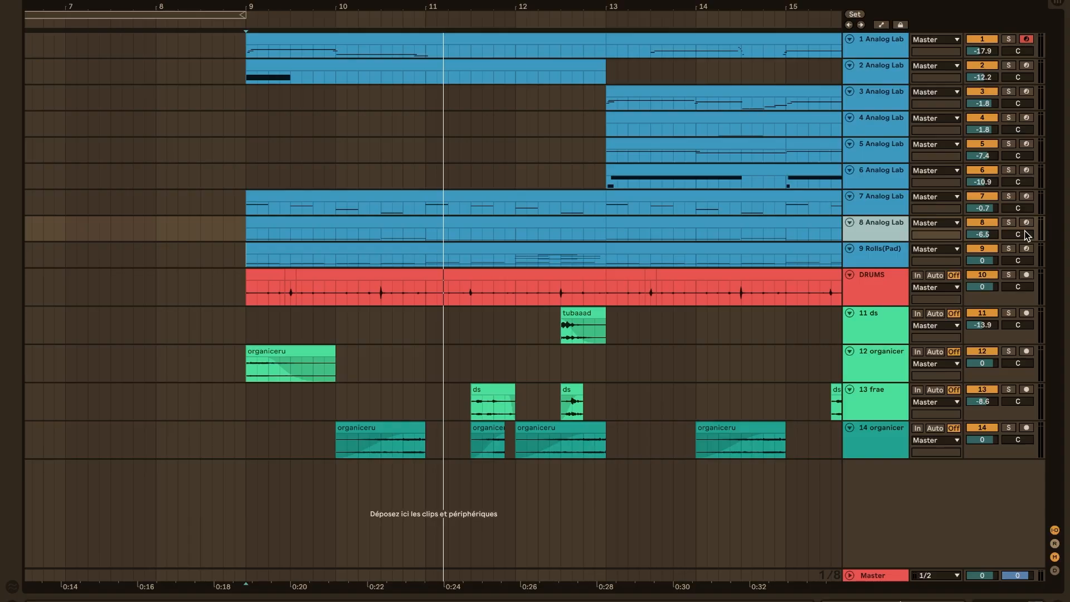
pyautogui.click(1010, 224)
pyautogui.click(1009, 250)
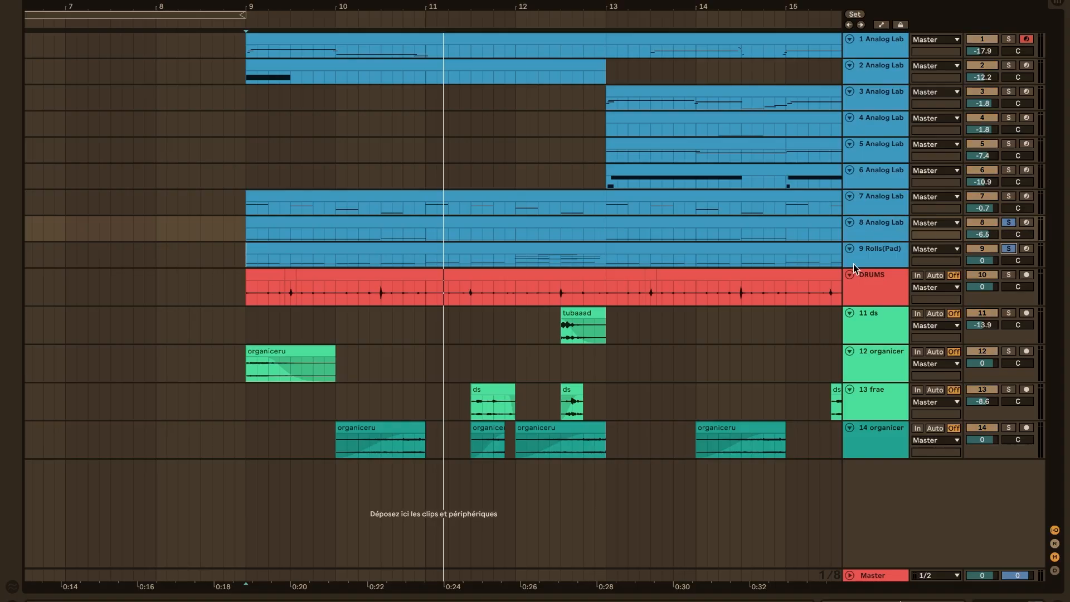
pyautogui.doubleClick(513, 233)
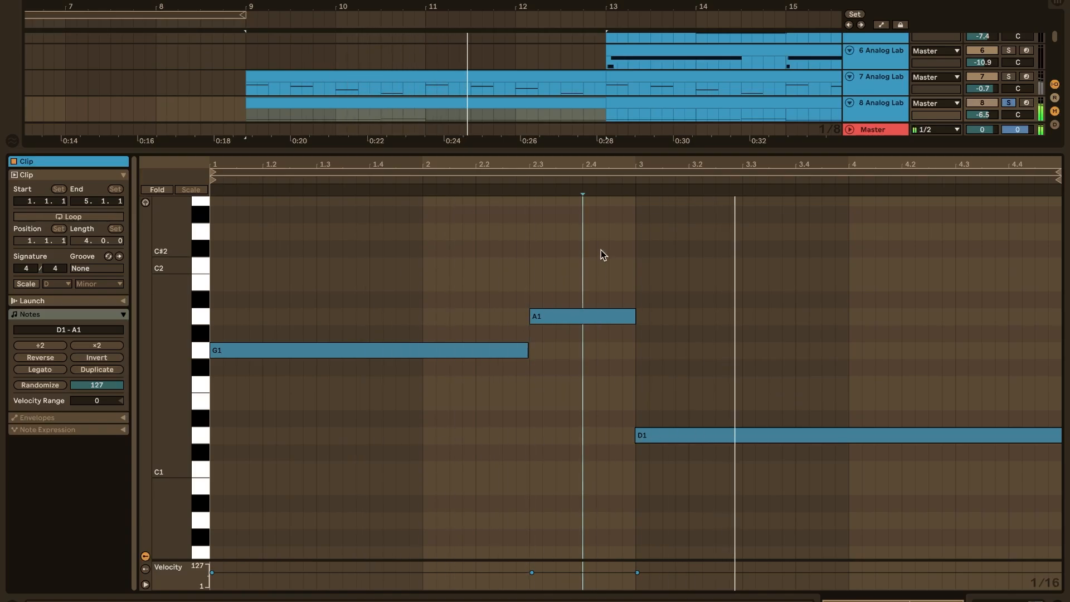
# View the Analog Lab preset used on track 8 and close the instrument
pyautogui.click(880, 111)
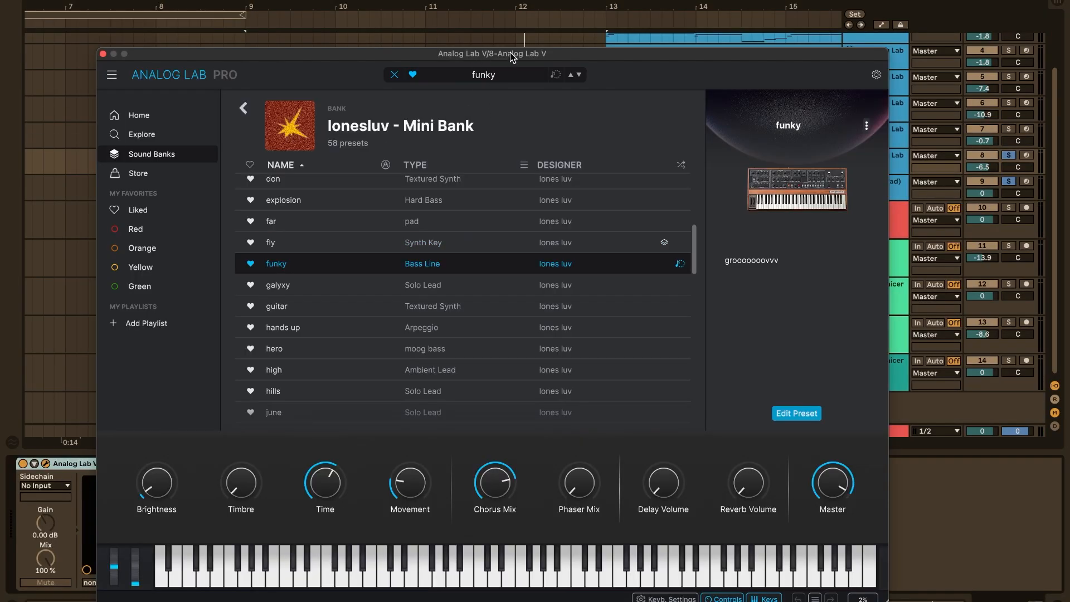
pyautogui.moveTo(510, 52); pyautogui.dragTo(559, 37)
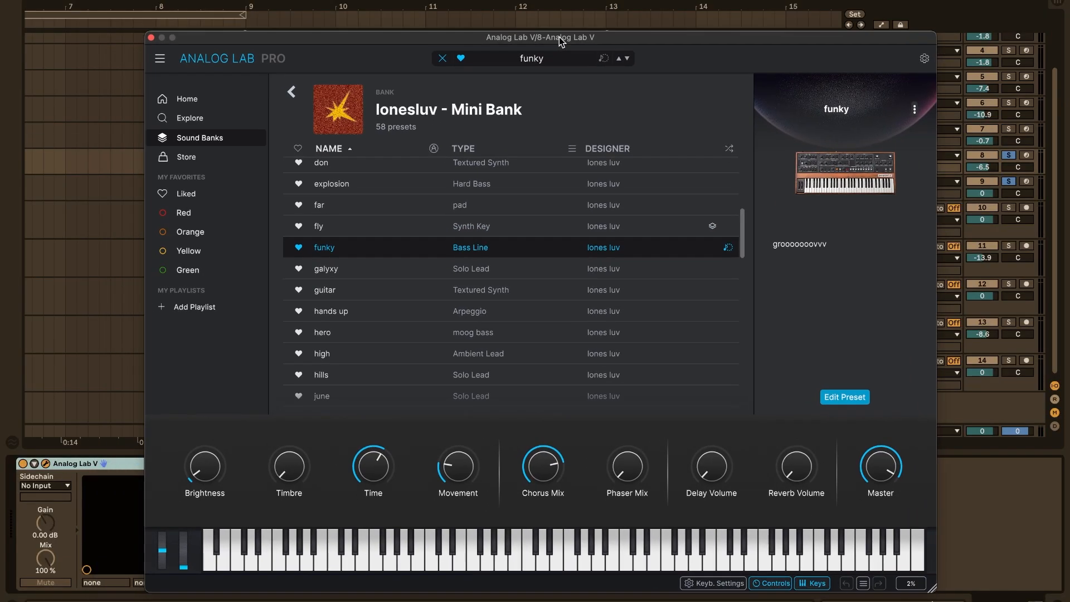
pyautogui.click(152, 38)
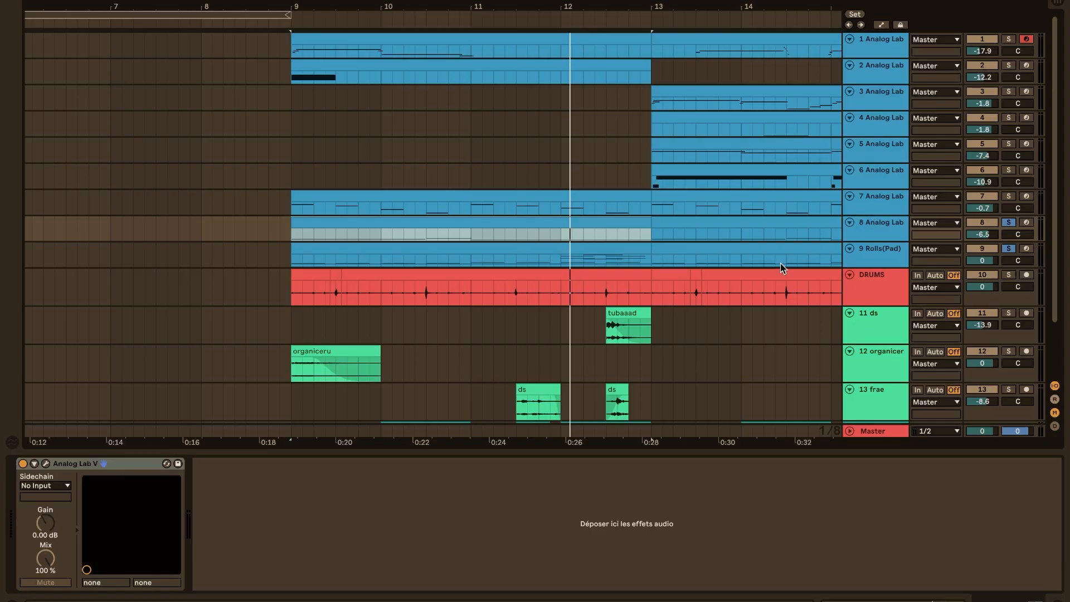
# Solo the 7 Analog Lab track and play its first clip with the notes open
pyautogui.click(889, 206)
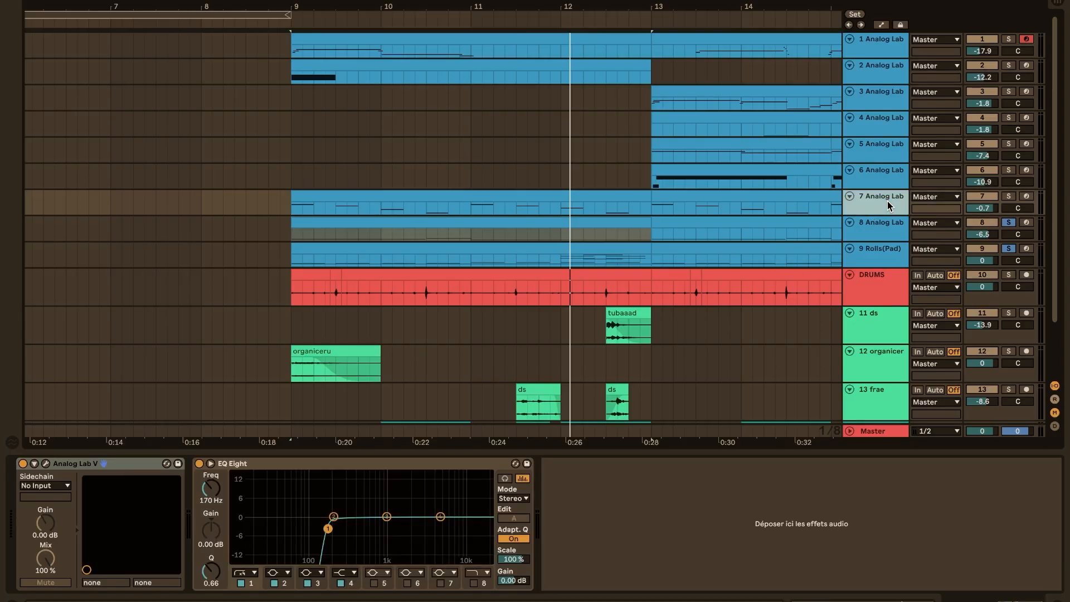
pyautogui.click(1006, 198)
pyautogui.doubleClick(533, 196)
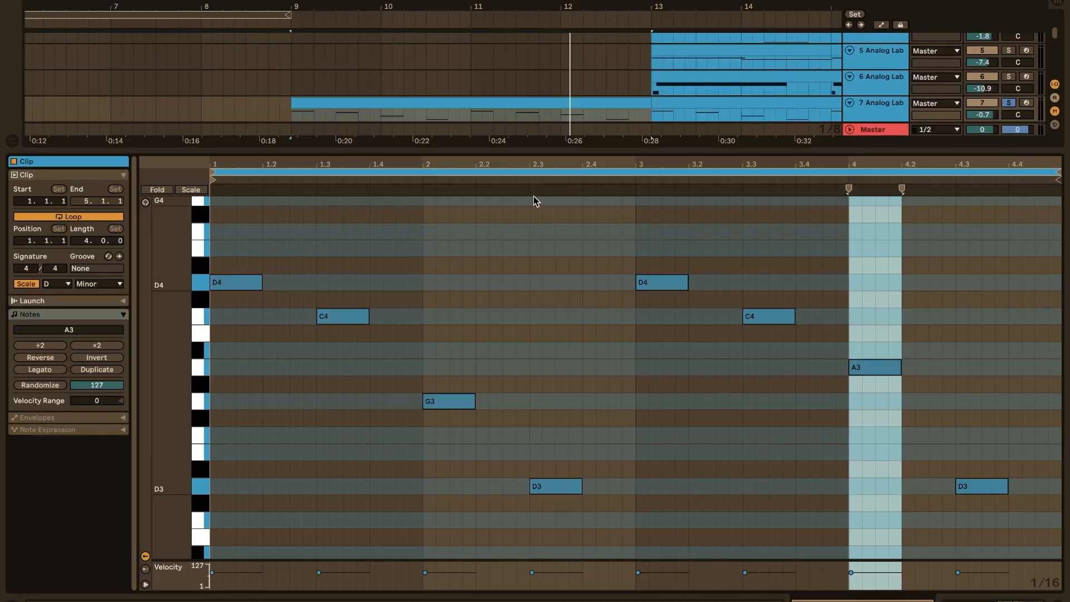
pyautogui.press('space')
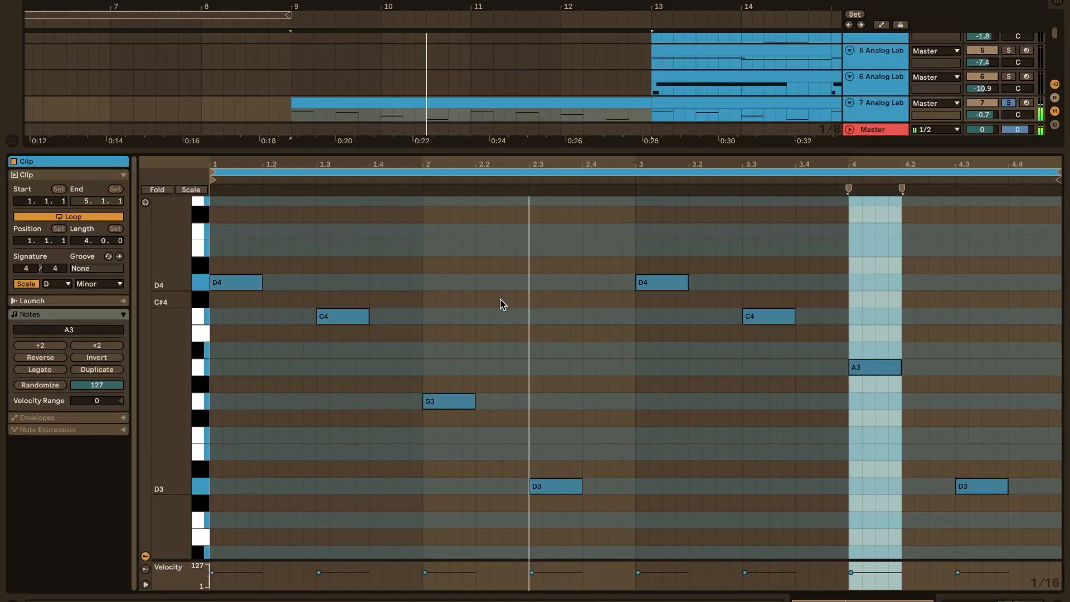
# View the Analog Lab preset used on track 7 and close the instrument
pyautogui.doubleClick(548, 146)
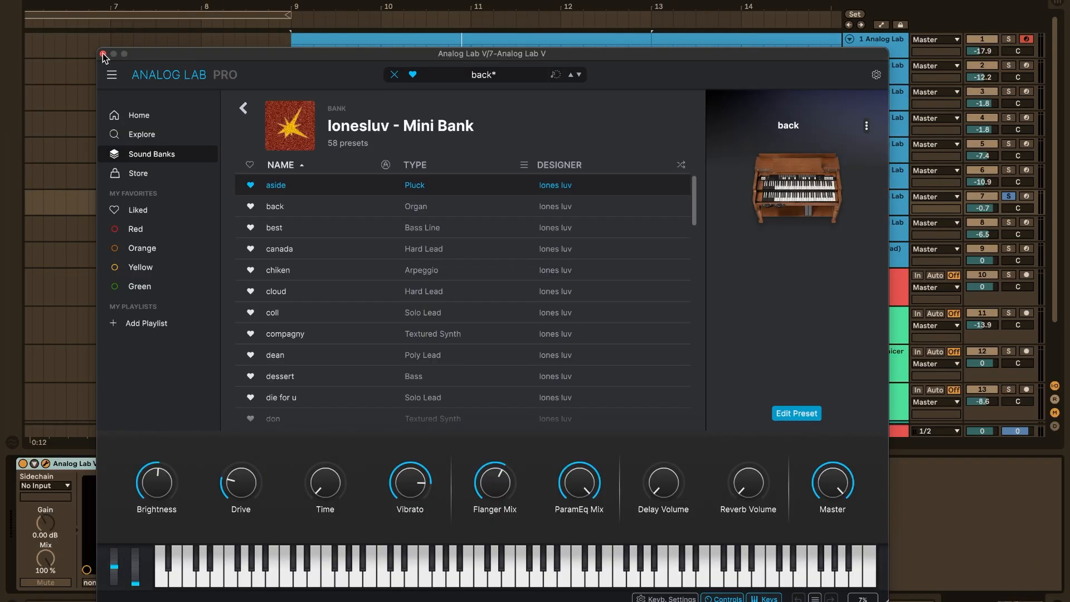
pyautogui.click(103, 54)
pyautogui.click(350, 209)
# Select the DRUMS track's audio from bar 9 to bar 13 and look over the rest of the drum arrangement
pyautogui.scroll(-2, 350, 210)
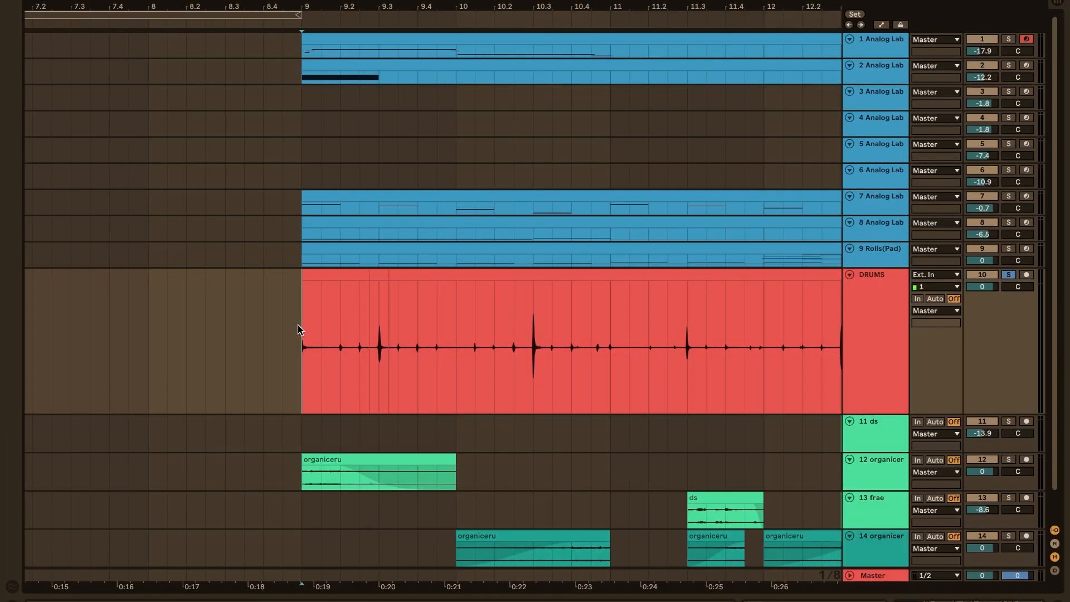
pyautogui.scroll(-5, 298, 325)
pyautogui.moveTo(297, 325); pyautogui.dragTo(503, 326)
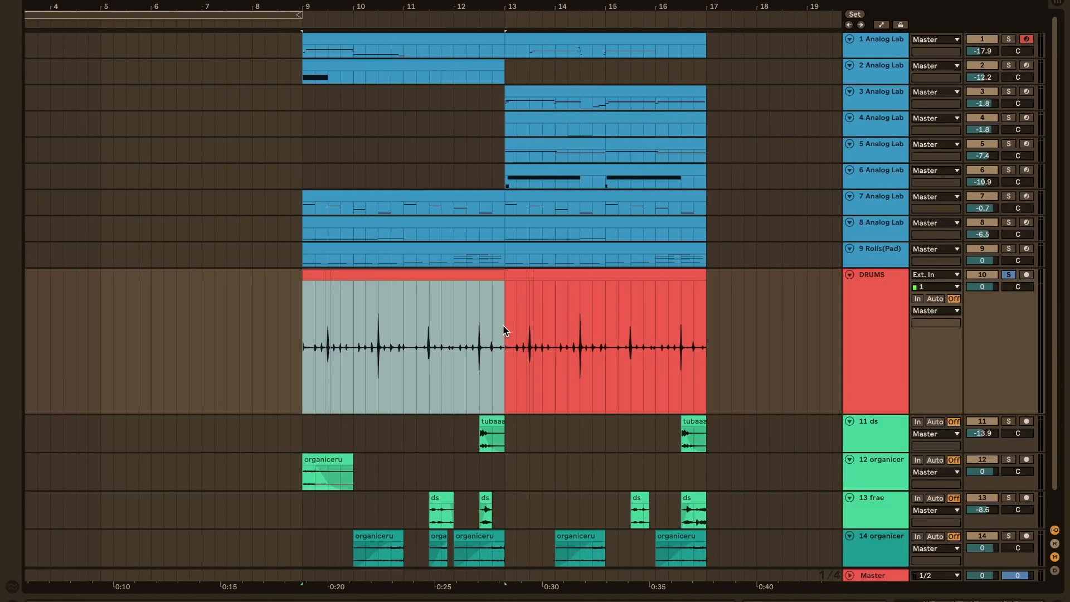
pyautogui.hscroll(1, 502, 326)
pyautogui.hscroll(-2, 503, 325)
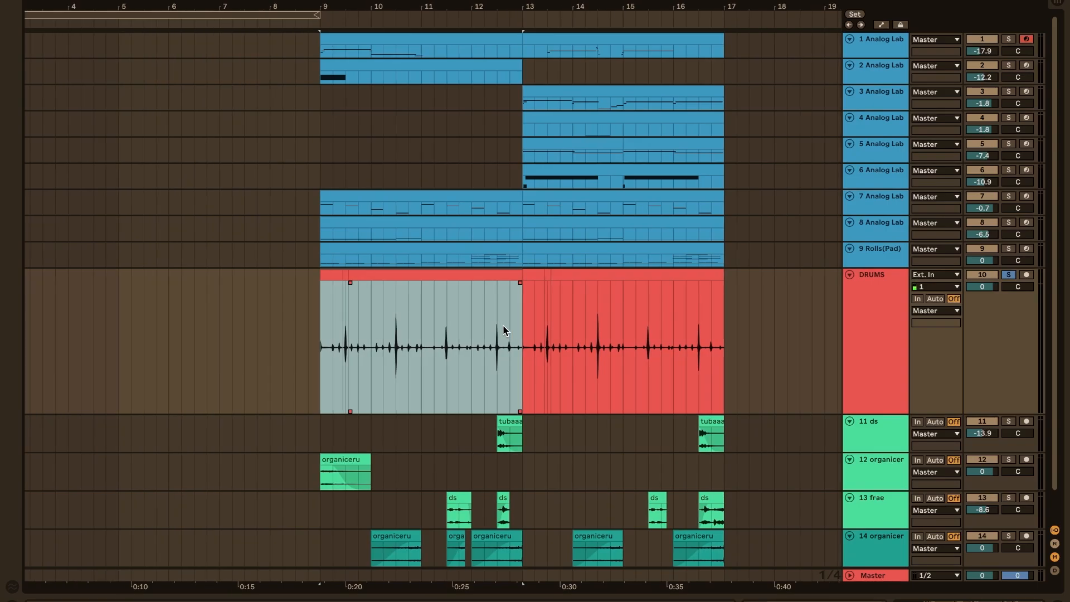
pyautogui.hscroll(15, 503, 326)
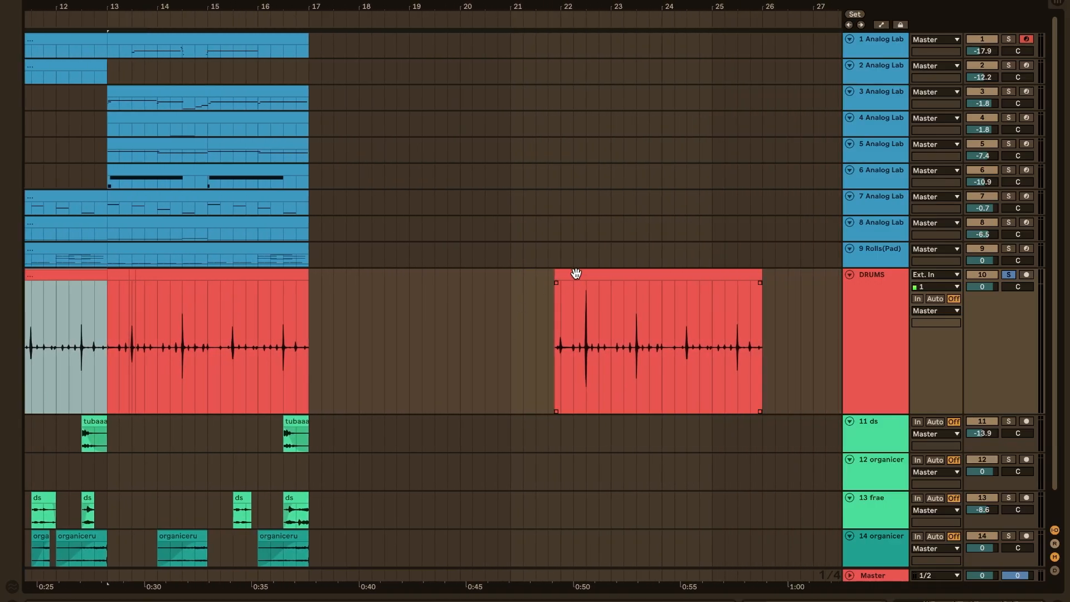
# Move the separate drum clip earlier so it starts just before bar 21, and play it with its waveform open
pyautogui.moveTo(576, 273); pyautogui.dragTo(532, 273)
pyautogui.hscroll(1, 533, 273)
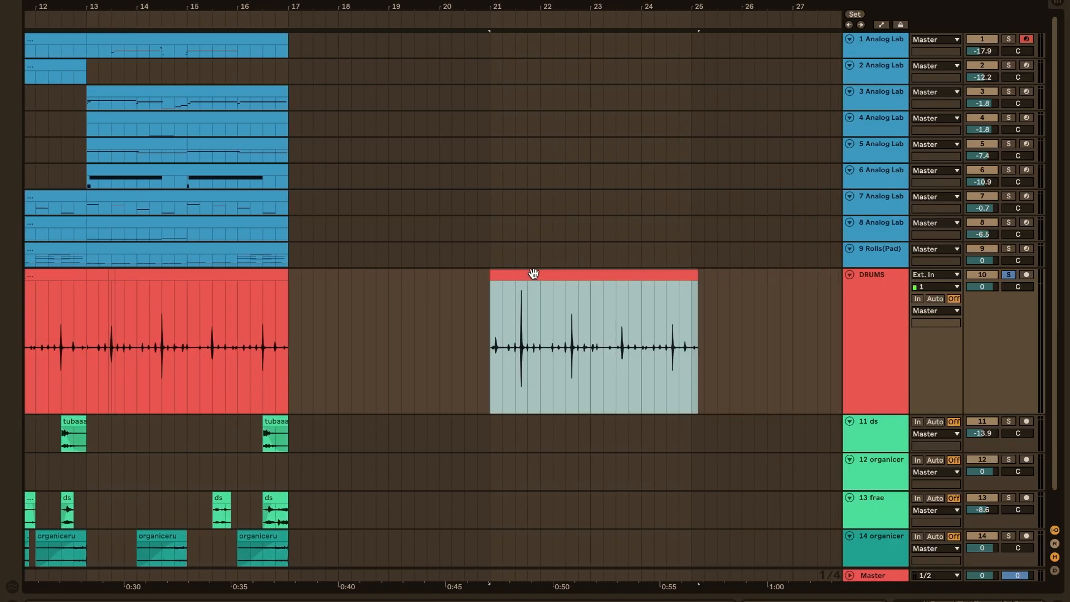
pyautogui.doubleClick(534, 273)
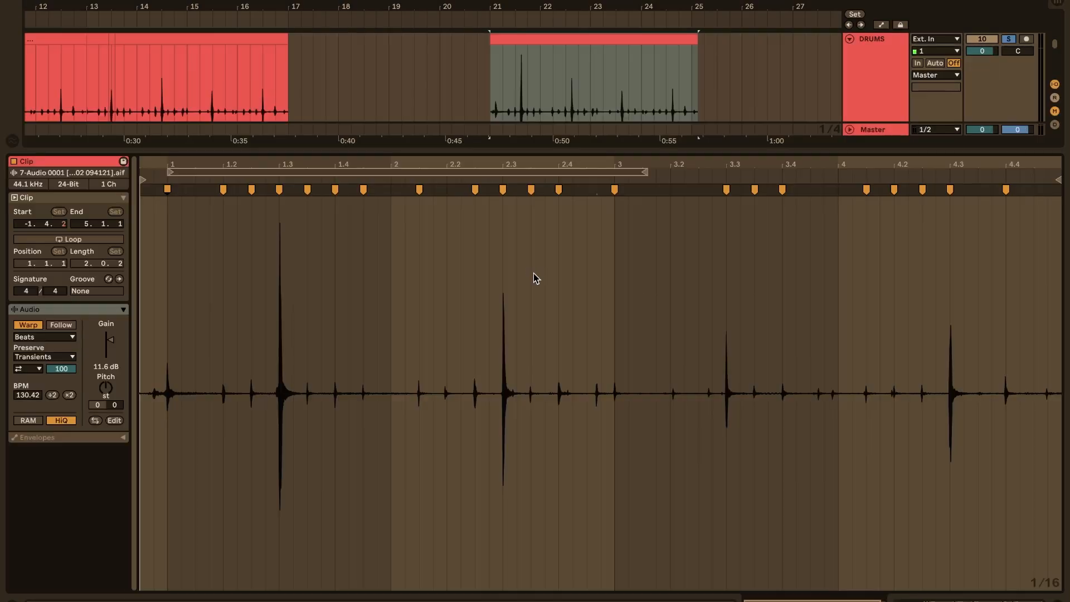
pyautogui.press('space')
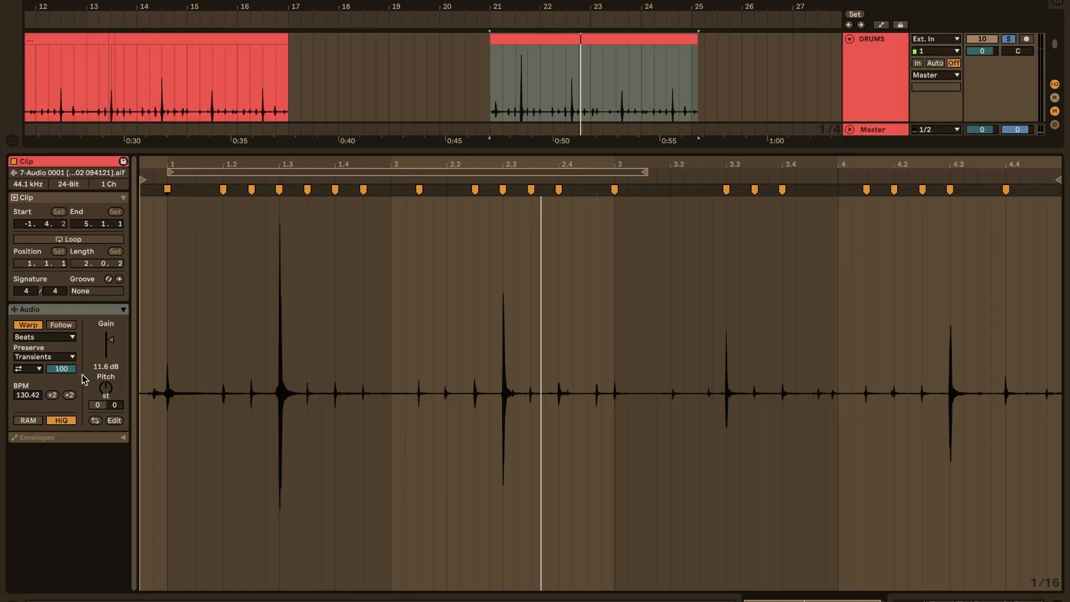
# Turn off transient looping for the drum clip's Beats warp mode and set the transient envelope to 0
pyautogui.click(39, 370)
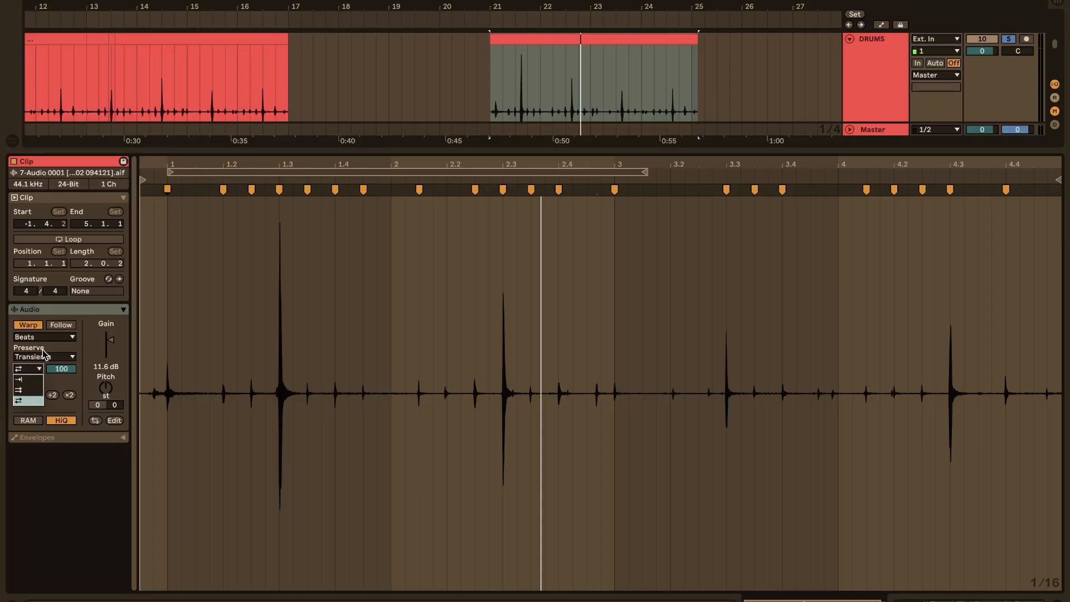
pyautogui.click(33, 380)
pyautogui.write('0')
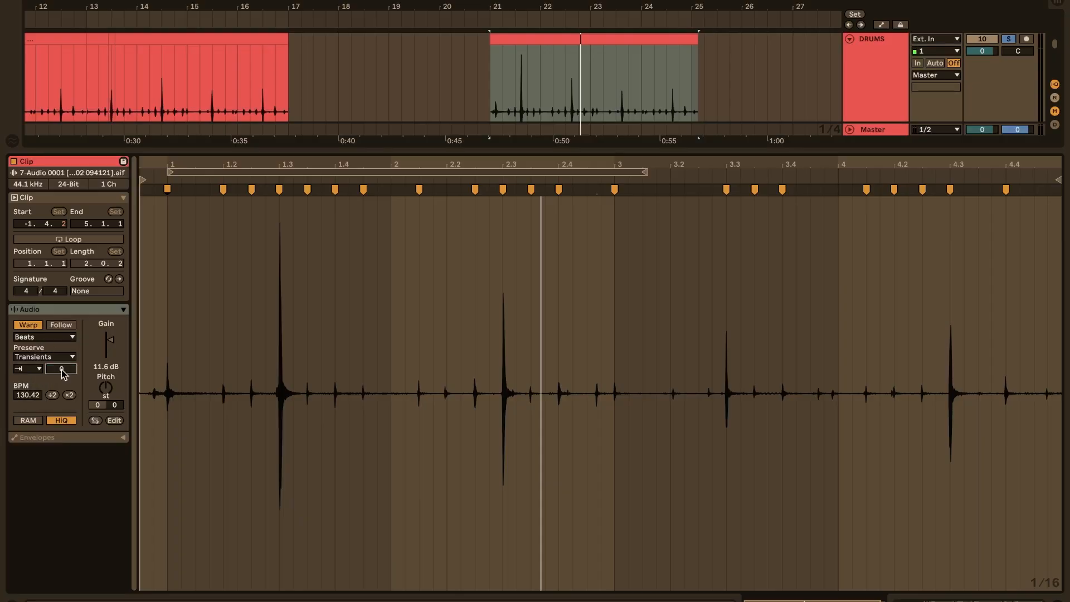
# Trim the separate drum clip's start to its first hit and play it
pyautogui.moveTo(490, 6); pyautogui.dragTo(513, 36)
pyautogui.press('space')
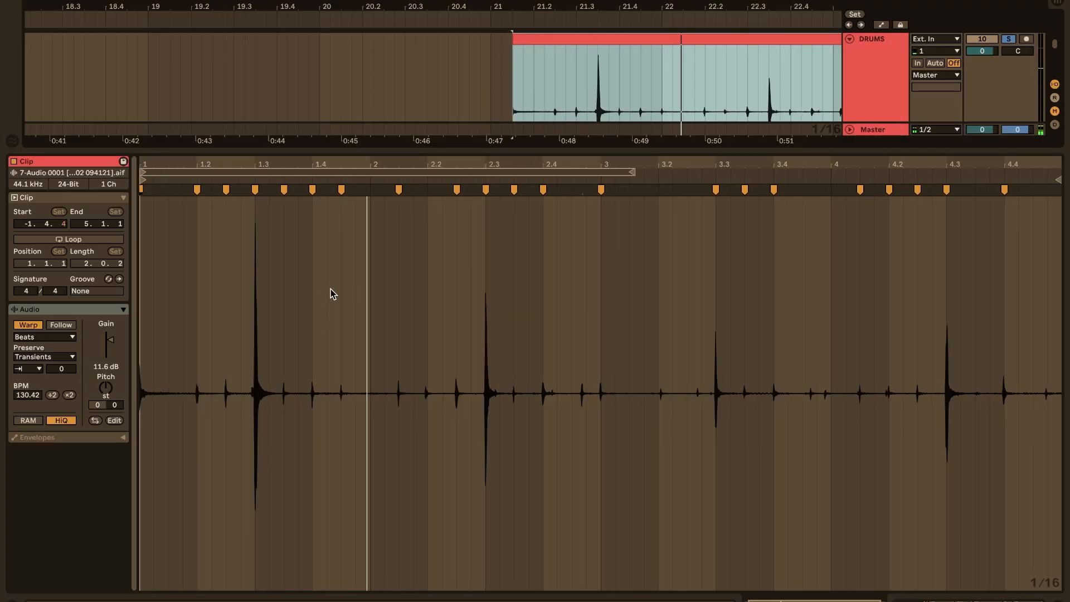
# Show the effect devices on the DRUMS track
pyautogui.hotkey('shift', 'Tab')
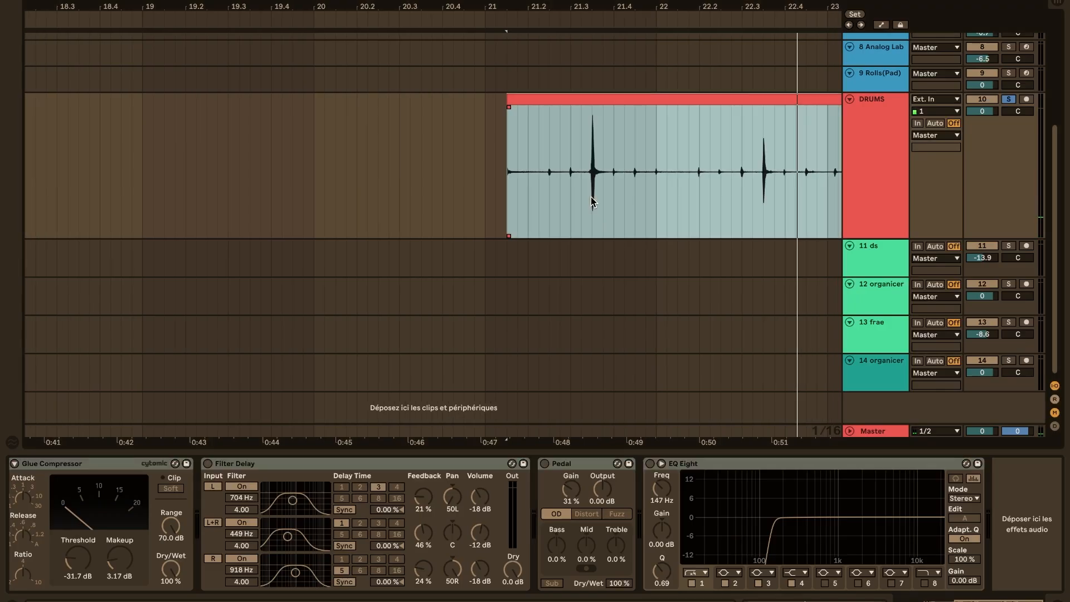
# Open the two ValhallaSupermassive reverbs on the DRUMS track to view their settings, and close their windows
pyautogui.hscroll(-6, 498, 493)
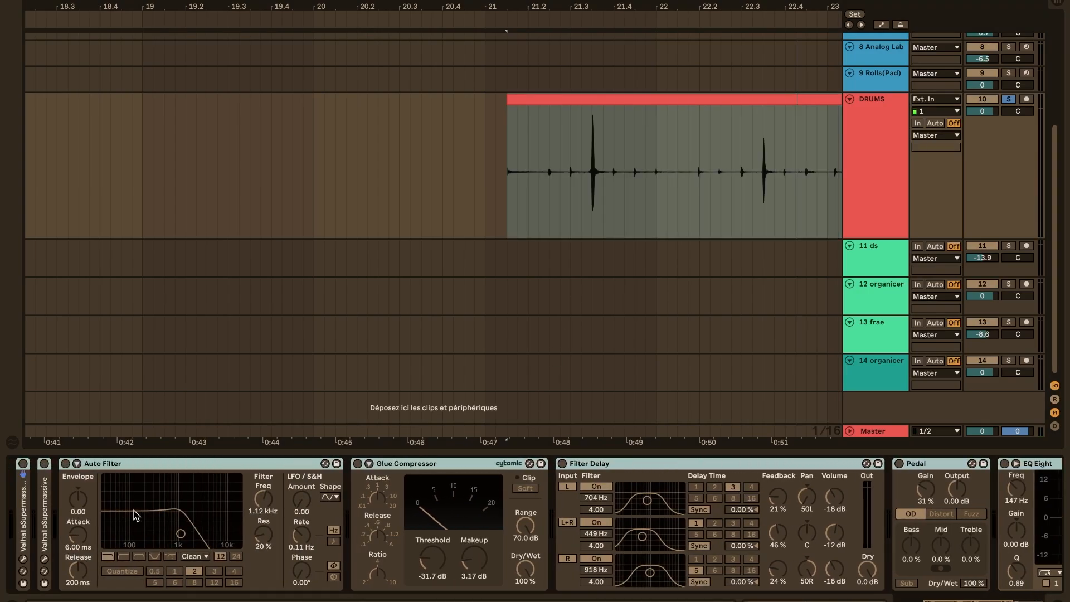
pyautogui.click(23, 559)
pyautogui.click(45, 559)
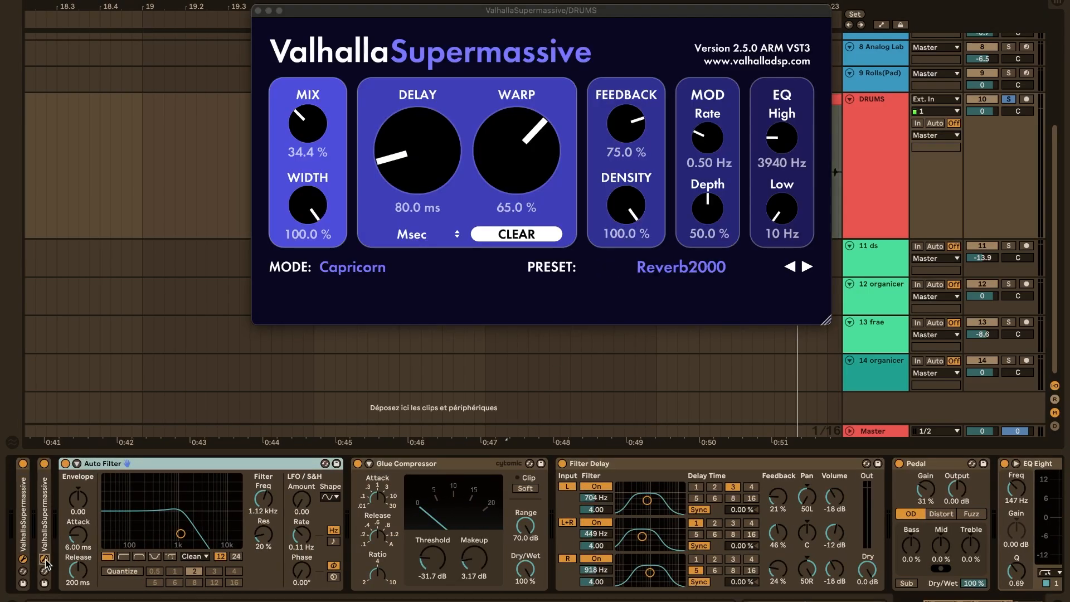
pyautogui.click(23, 559)
pyautogui.click(23, 560)
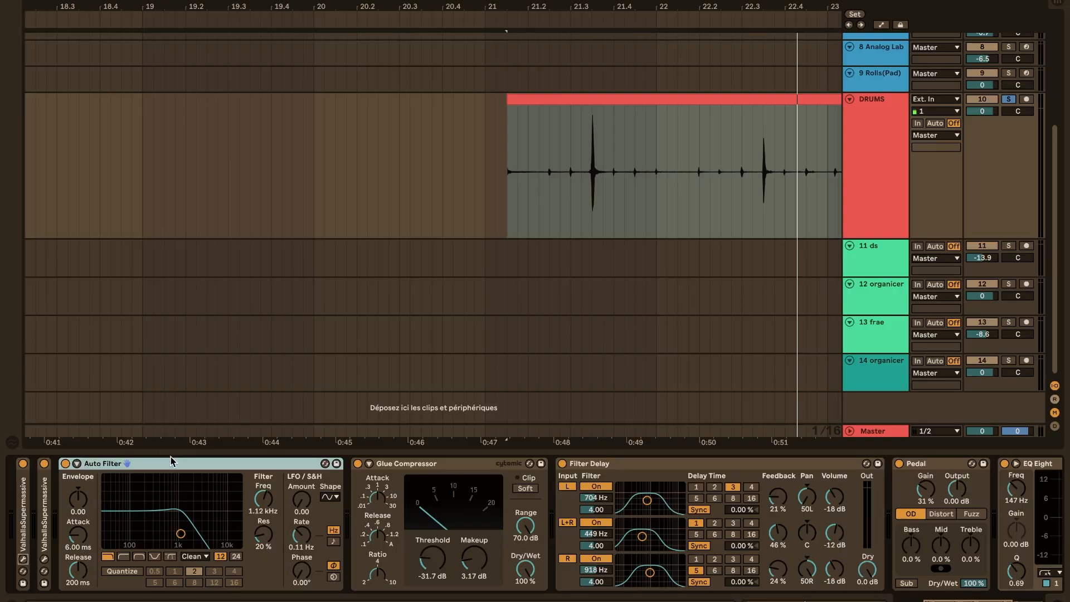
# Collapse the Auto Filter, Glue Compressor, Filter Delay, Pedal and EQ Eight devices on the DRUMS track
pyautogui.doubleClick(128, 466)
pyautogui.doubleClick(128, 466)
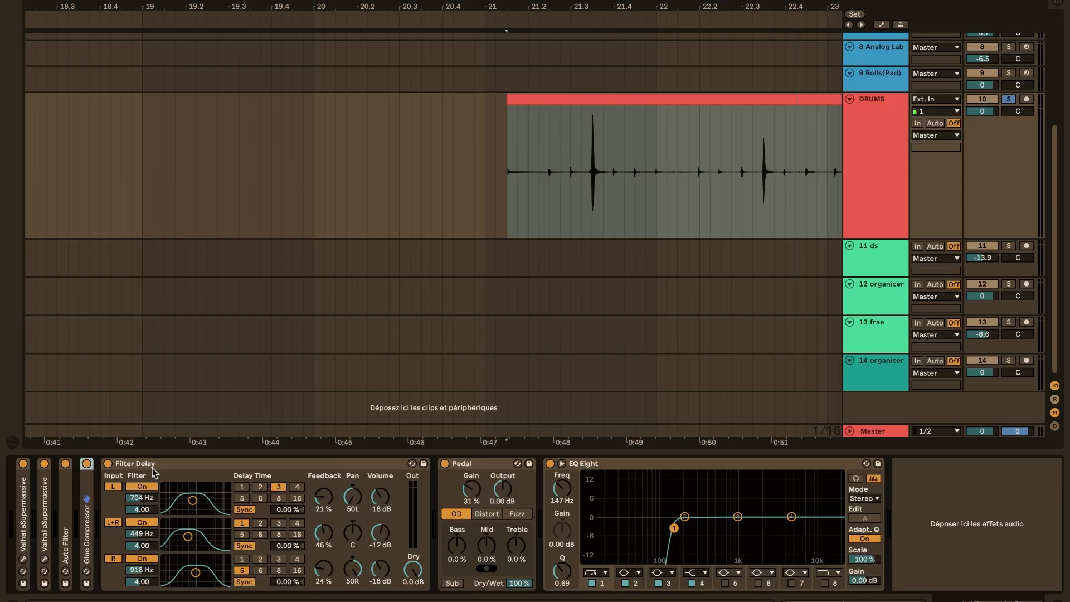
pyautogui.doubleClick(153, 470)
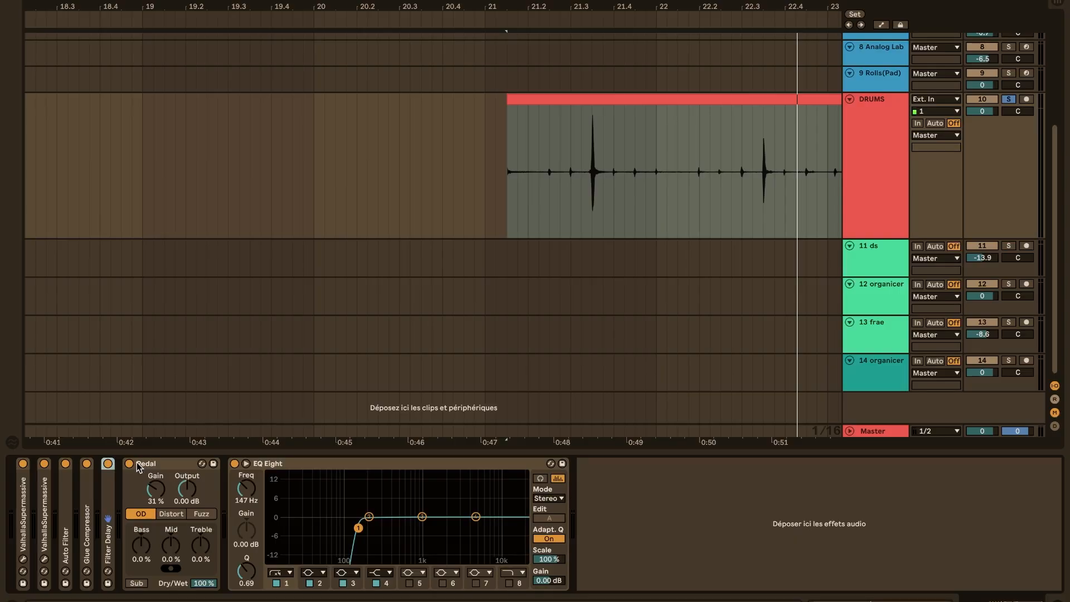
pyautogui.doubleClick(139, 467)
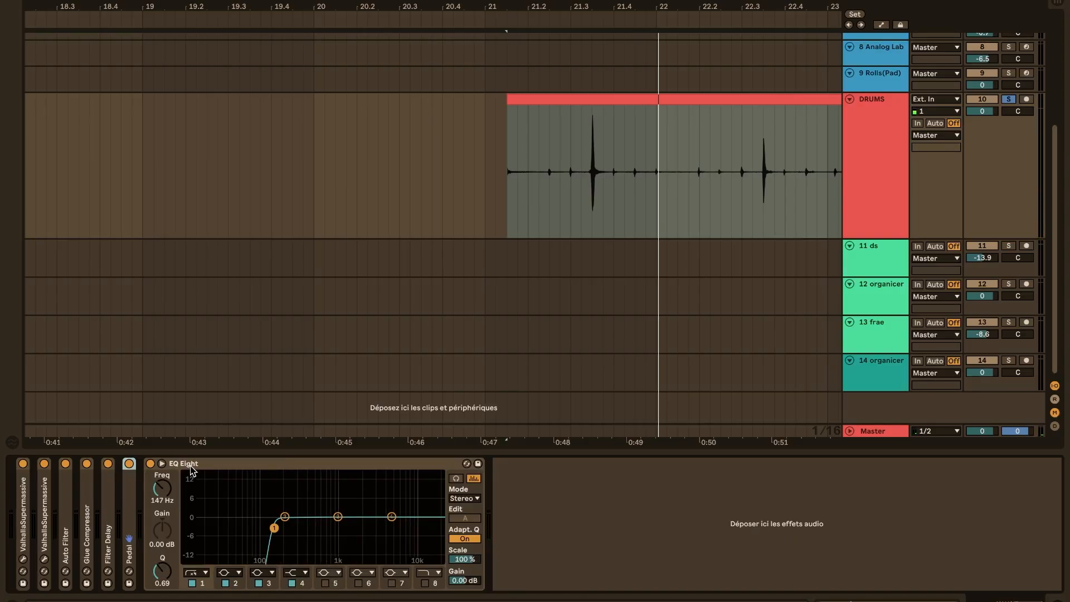
pyautogui.doubleClick(191, 467)
# Delete the separate drum clip around bar 21 on the DRUMS track
pyautogui.scroll(-10, 459, 175)
pyautogui.click(502, 96)
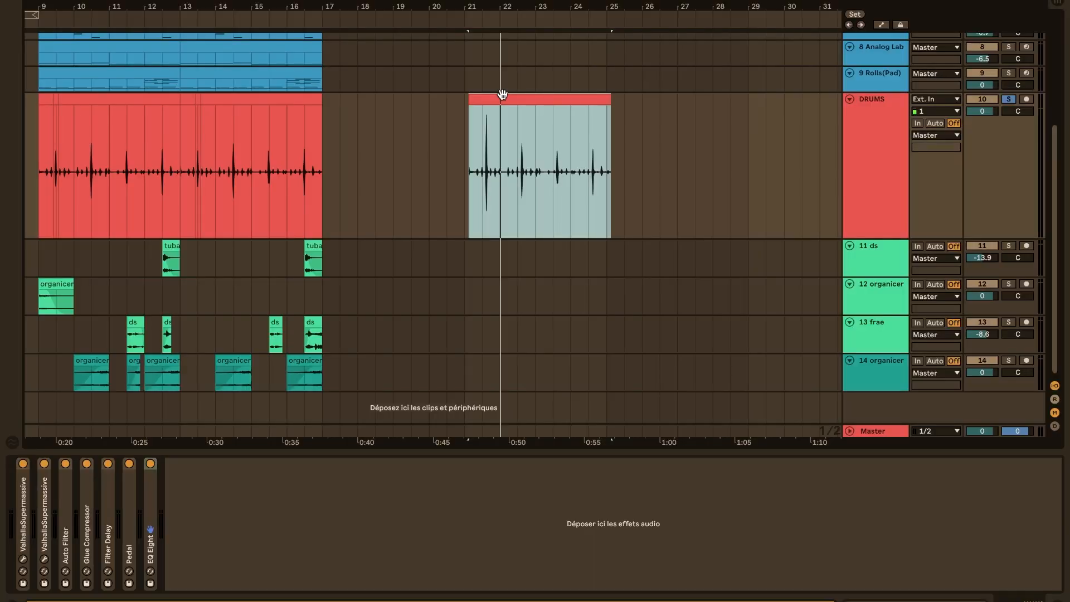
pyautogui.press('Delete')
# Play the soloed main drum part from bar 9 with its effects on
pyautogui.hscroll(-6, 337, 198)
pyautogui.click(282, 200)
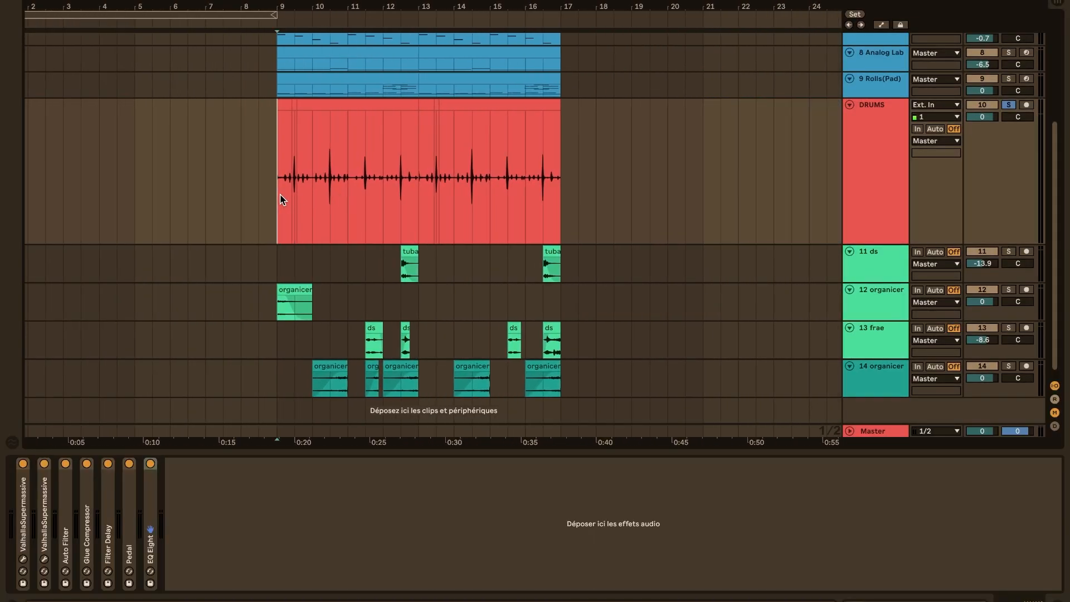
pyautogui.scroll(5, 281, 199)
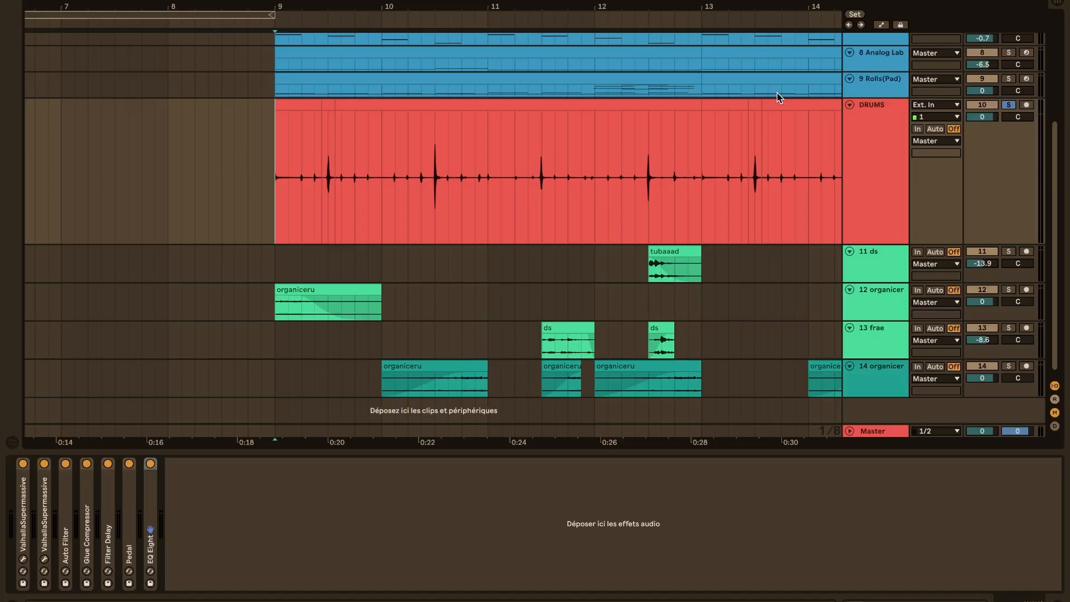
pyautogui.press('space')
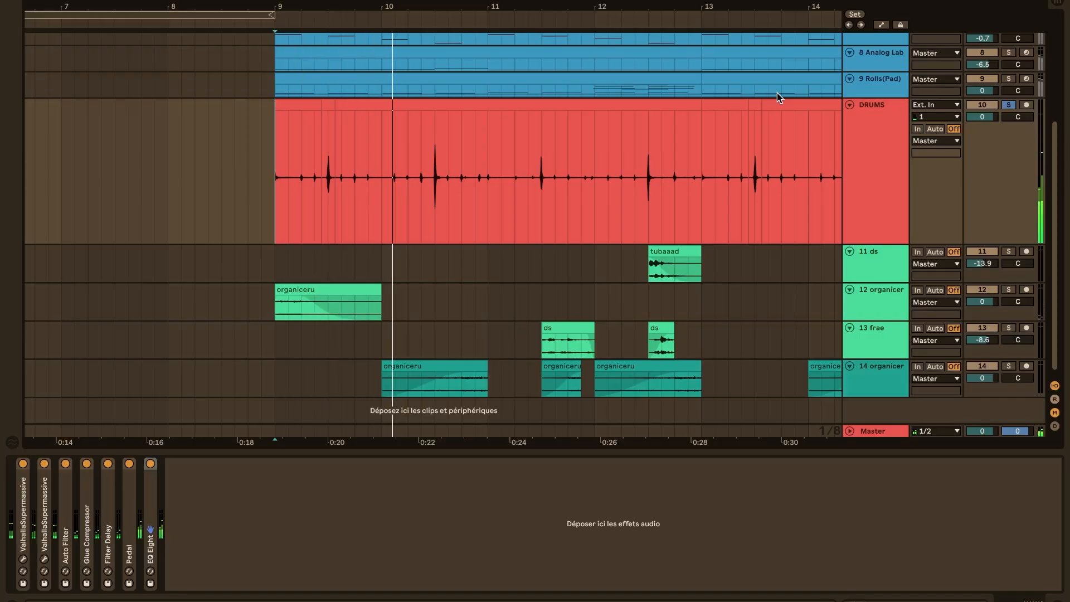
pyautogui.press('space')
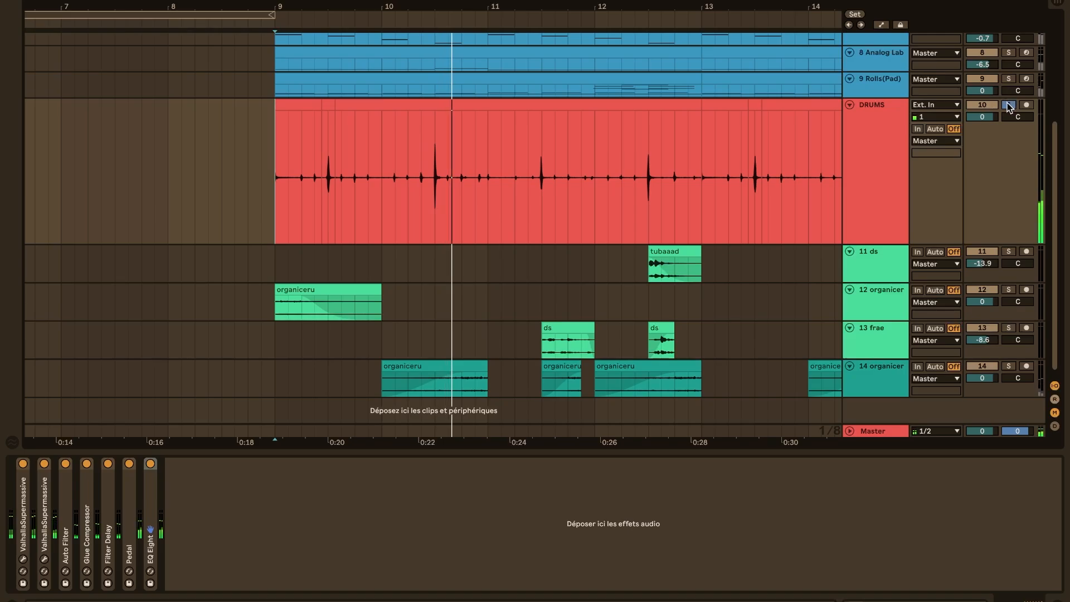
# Unsolo the DRUMS track, play the full arrangement from bar 9, and hide the device view
pyautogui.click(1009, 105)
pyautogui.scroll(3, 763, 210)
pyautogui.scroll(3, 763, 210)
pyautogui.press('space')
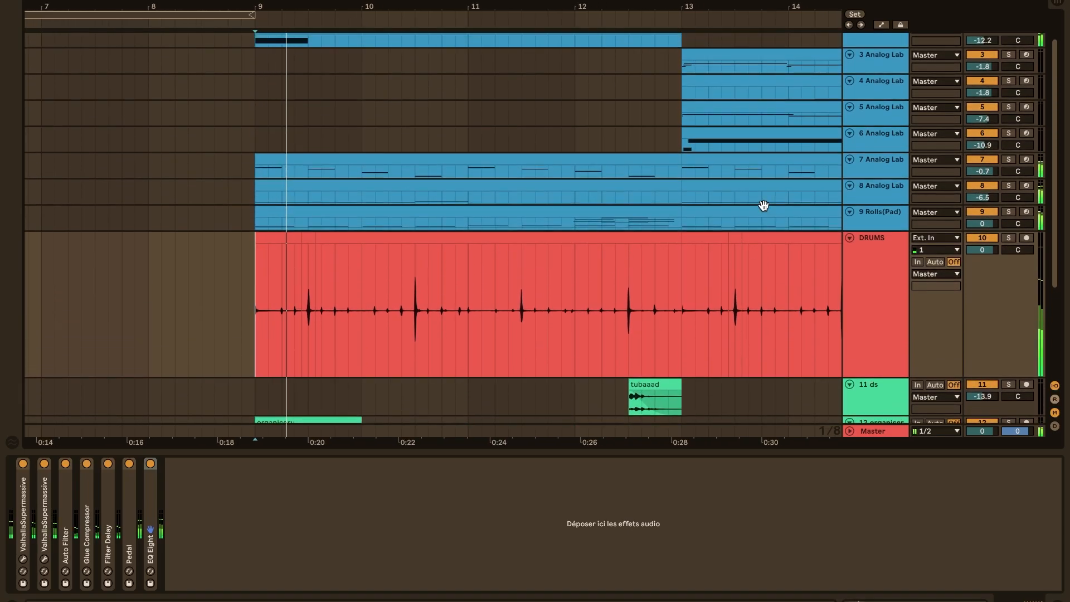
pyautogui.press('space')
pyautogui.click(690, 453)
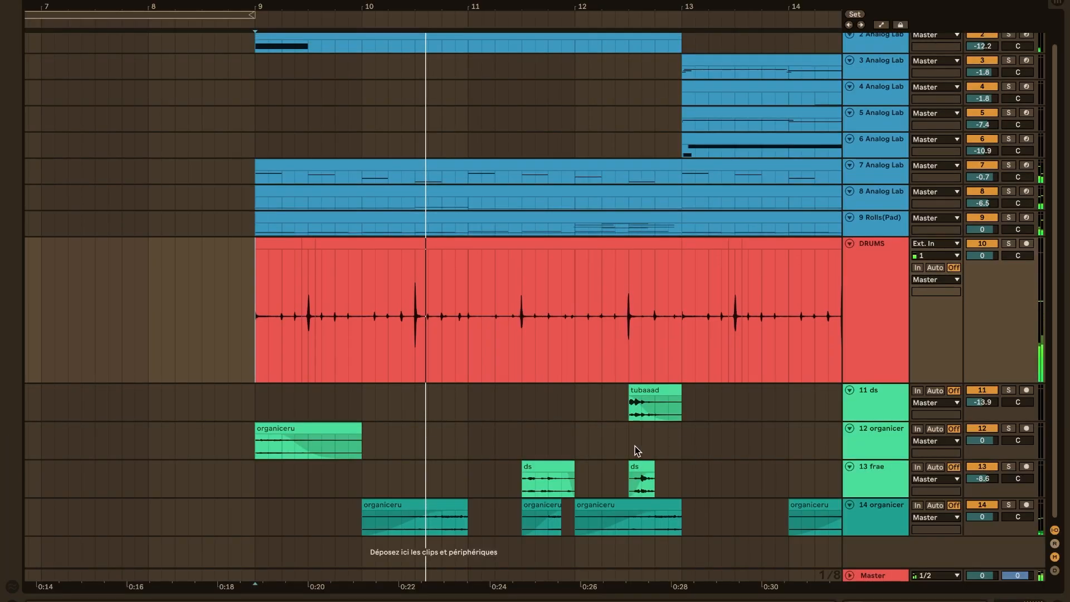
# Select tracks 11 to 14, increase their height together, and solo all four
pyautogui.hscroll(-1, 636, 448)
pyautogui.hscroll(-1, 706, 407)
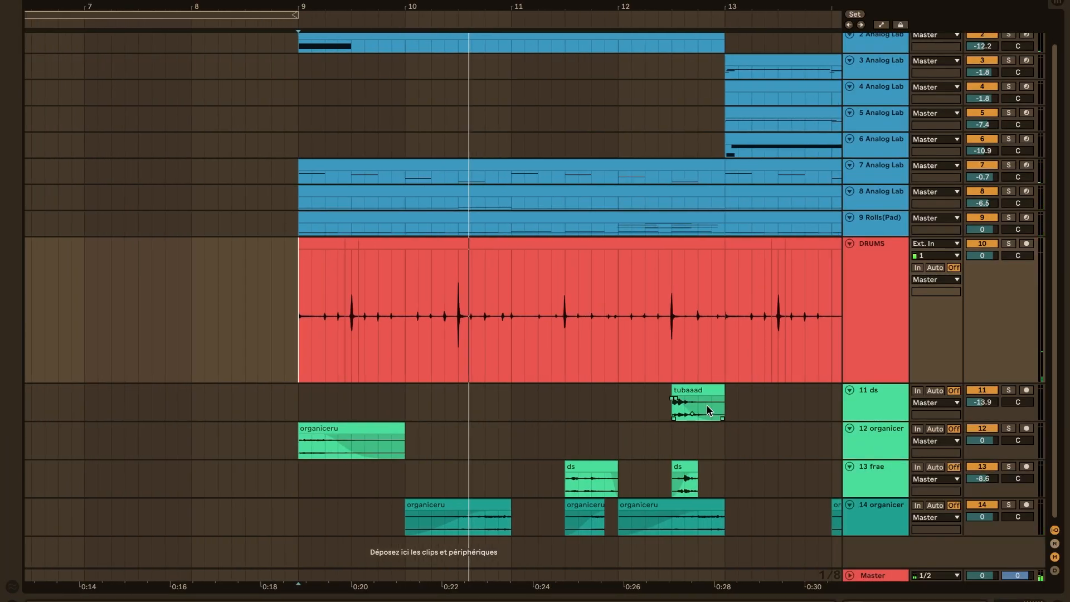
pyautogui.click(889, 409)
pyautogui.keyDown('shift'); pyautogui.click(873, 514); pyautogui.keyUp('shift')
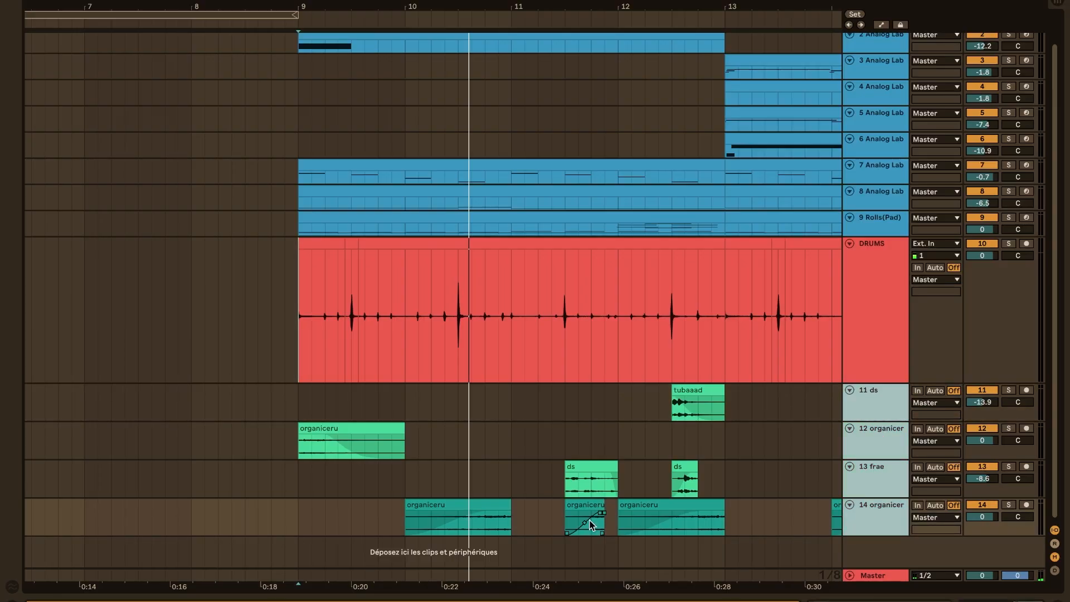
pyautogui.hscroll(1, 576, 517)
pyautogui.scroll(2, 543, 513)
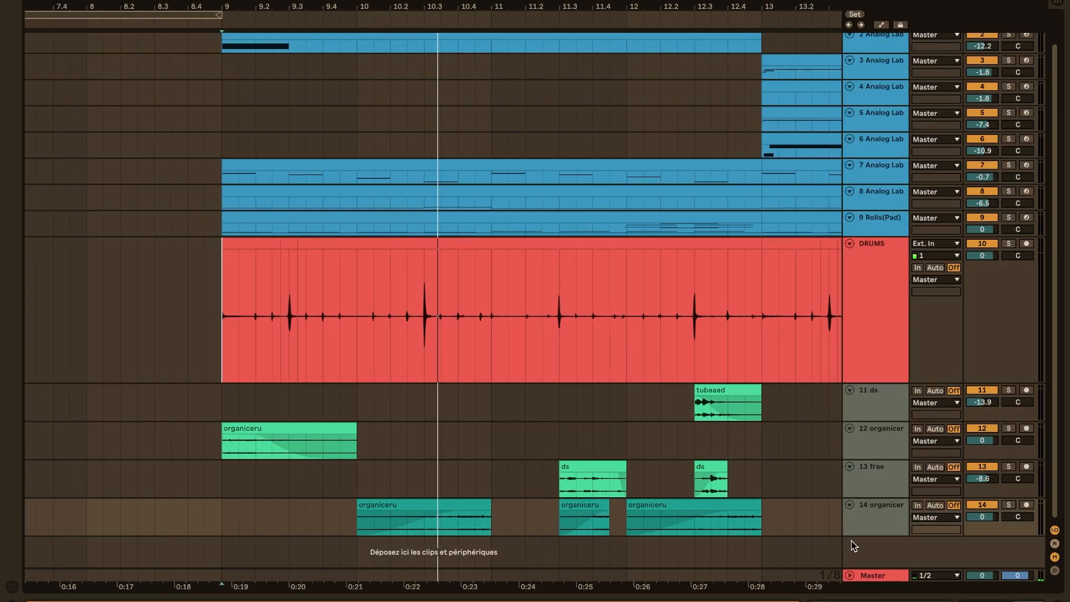
pyautogui.moveTo(856, 536); pyautogui.dragTo(856, 557)
pyautogui.scroll(-1, 639, 485)
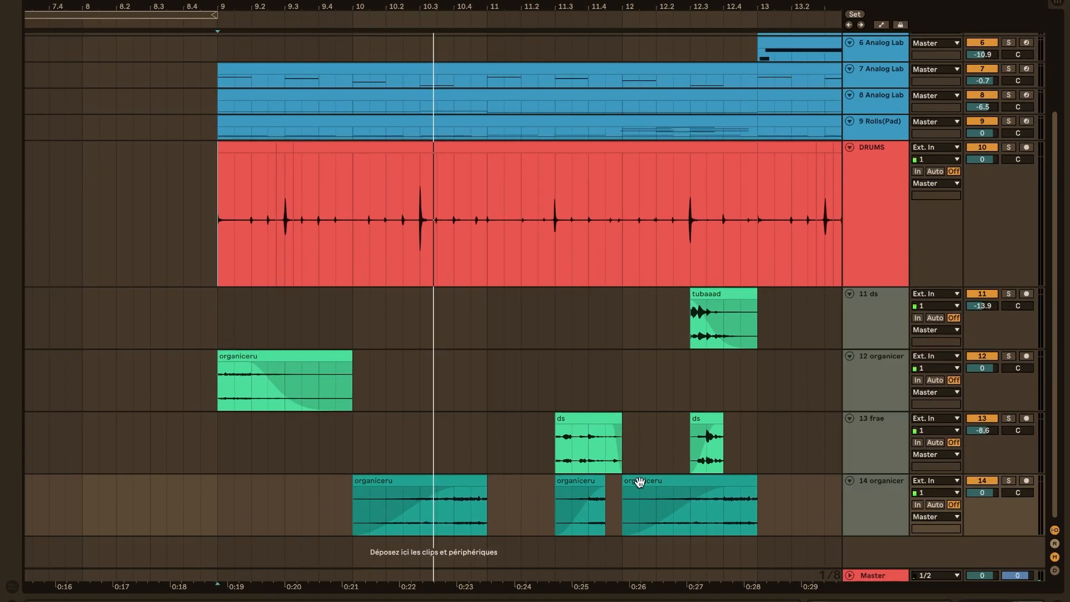
pyautogui.click(1010, 481)
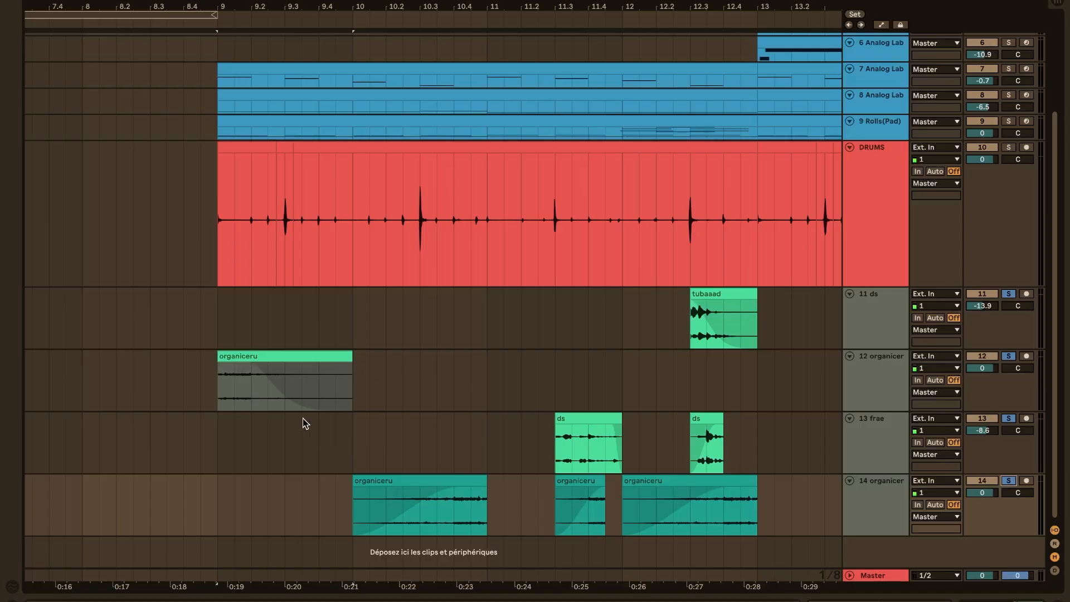
# Play the soloed audio tracks 11 to 14 from bar 9
pyautogui.hscroll(-1, 301, 417)
pyautogui.moveTo(390, 356)
pyautogui.mouseDown()
pyautogui.moveTo(577, 348)
pyautogui.moveTo(393, 354)
pyautogui.mouseUp()
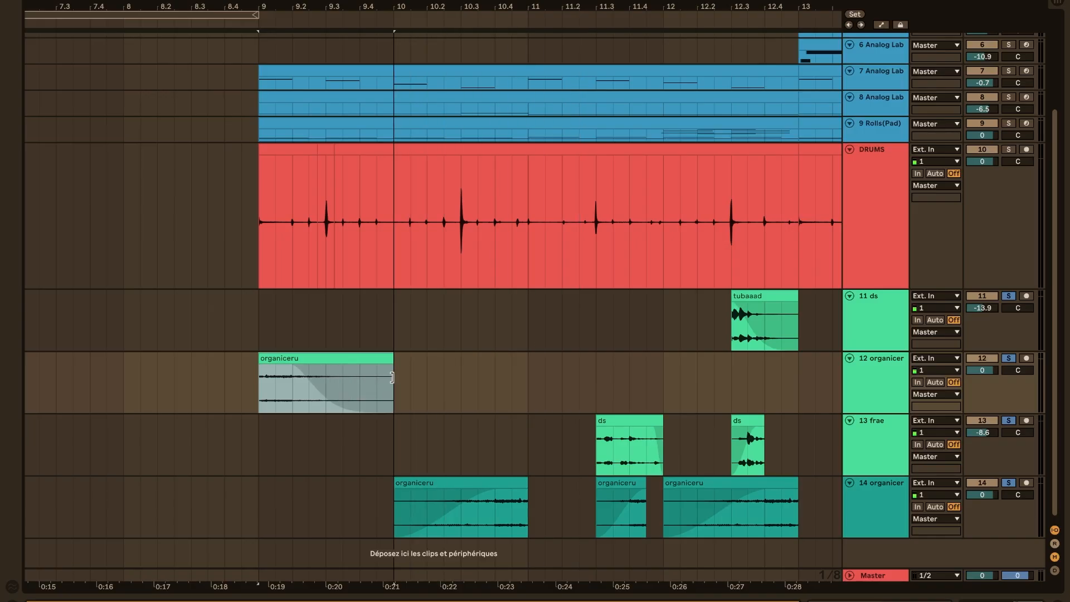
pyautogui.click(253, 455)
pyautogui.hscroll(2, 254, 459)
pyautogui.press('space')
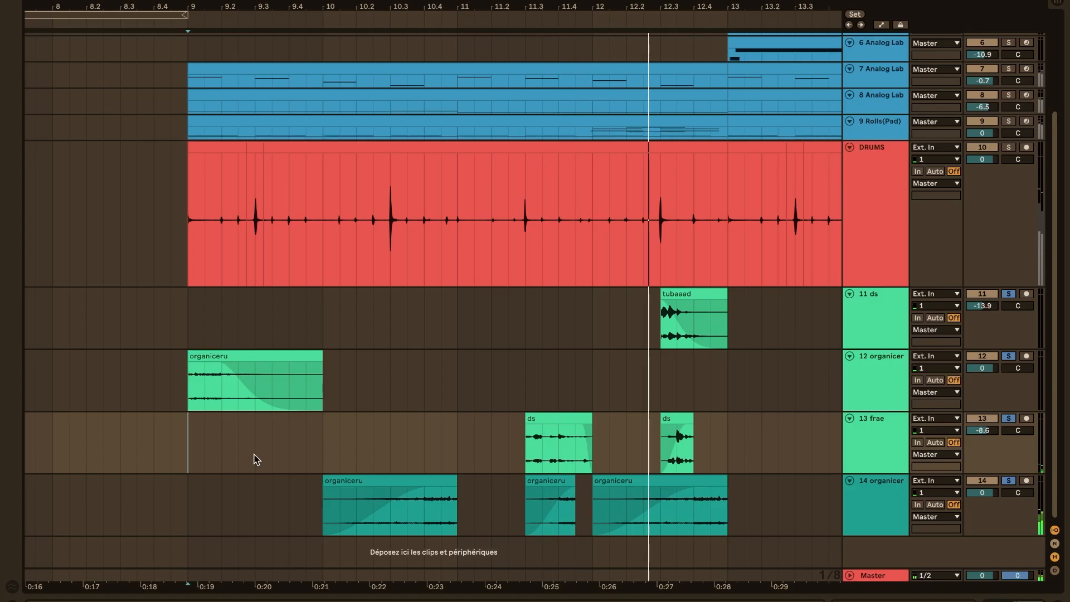
# Reduce the height of the DRUMS track so that all tracks fit in the arrangement
pyautogui.scroll(2, 830, 279)
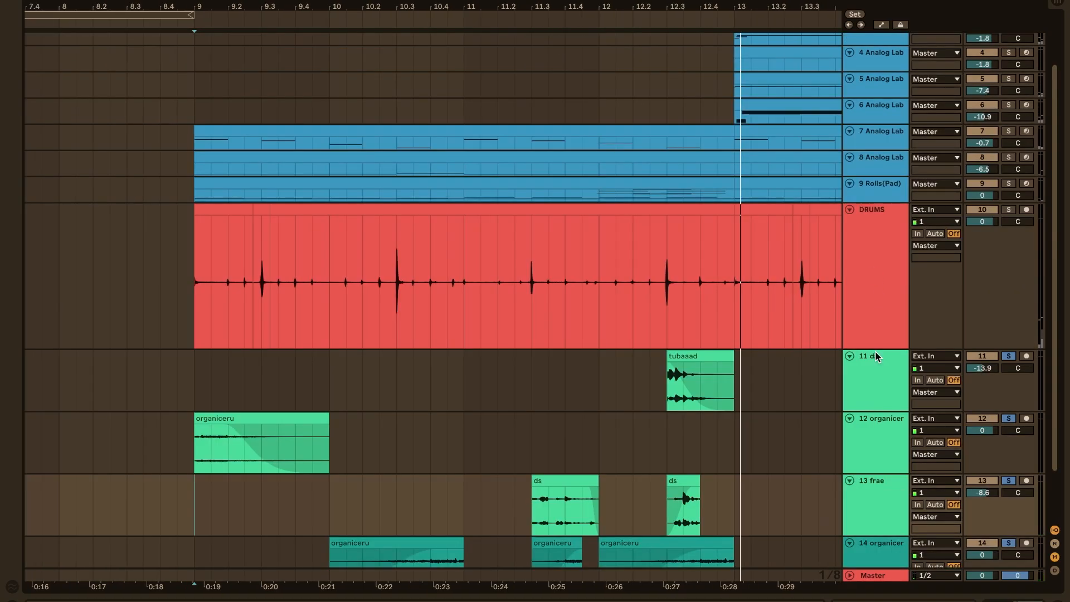
pyautogui.moveTo(875, 346); pyautogui.dragTo(876, 237)
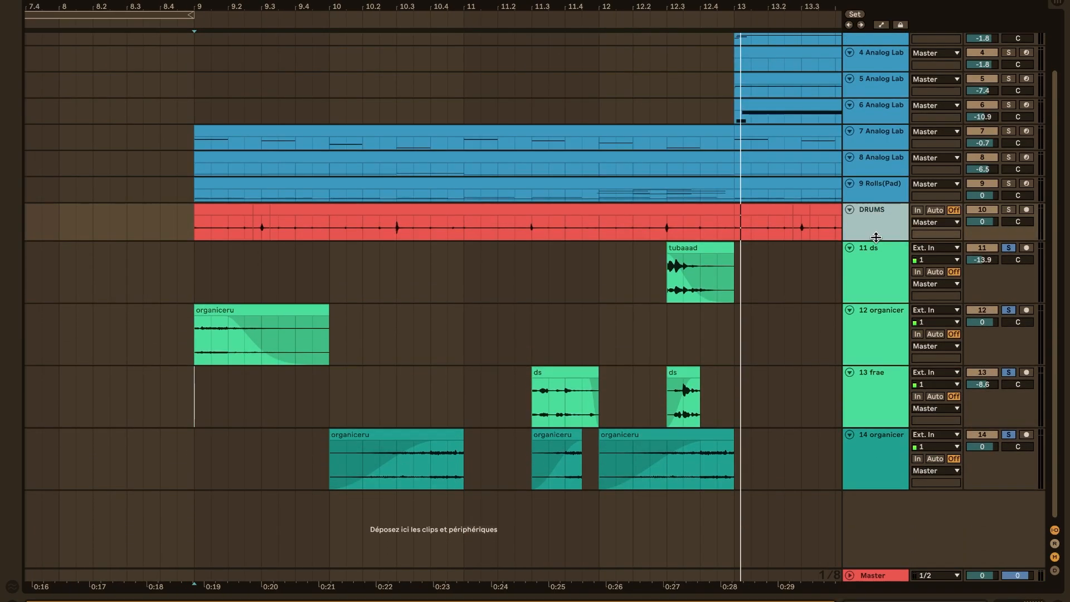
pyautogui.scroll(3, 697, 359)
pyautogui.hscroll(5, 696, 360)
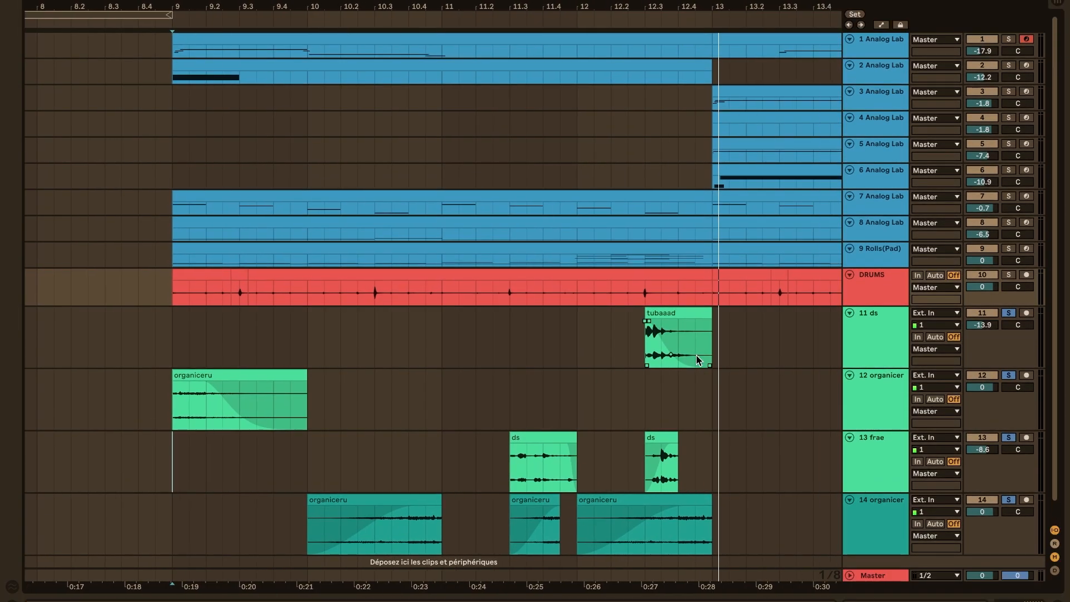
pyautogui.hscroll(-5, 697, 355)
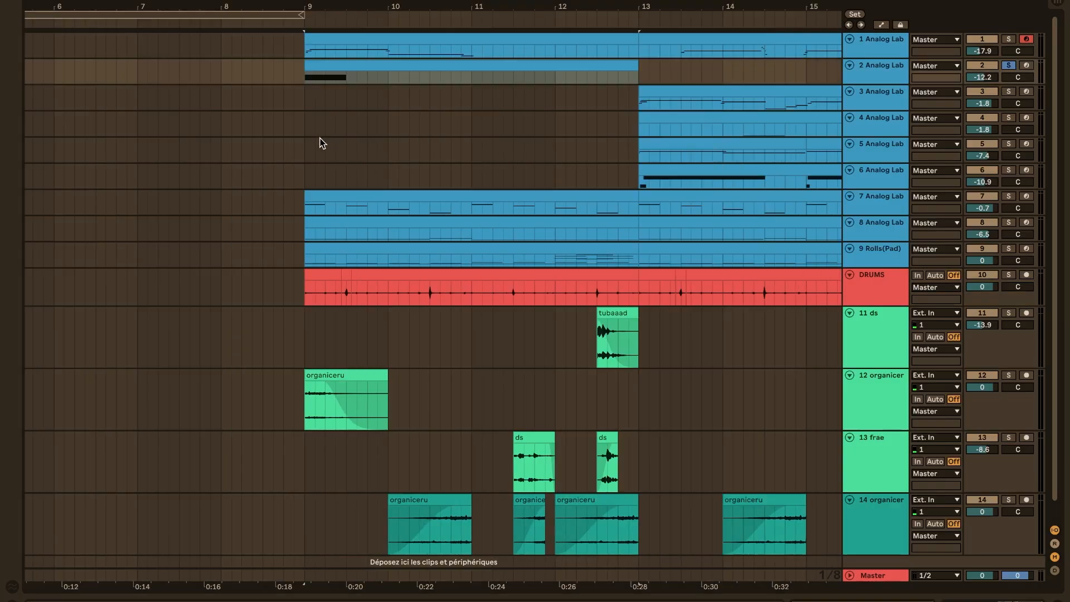
# Solo track 2 Analog Lab in place of the audio tracks and play its clip from bar 9 with the notes open
pyautogui.click(304, 123)
pyautogui.hscroll(1, 304, 123)
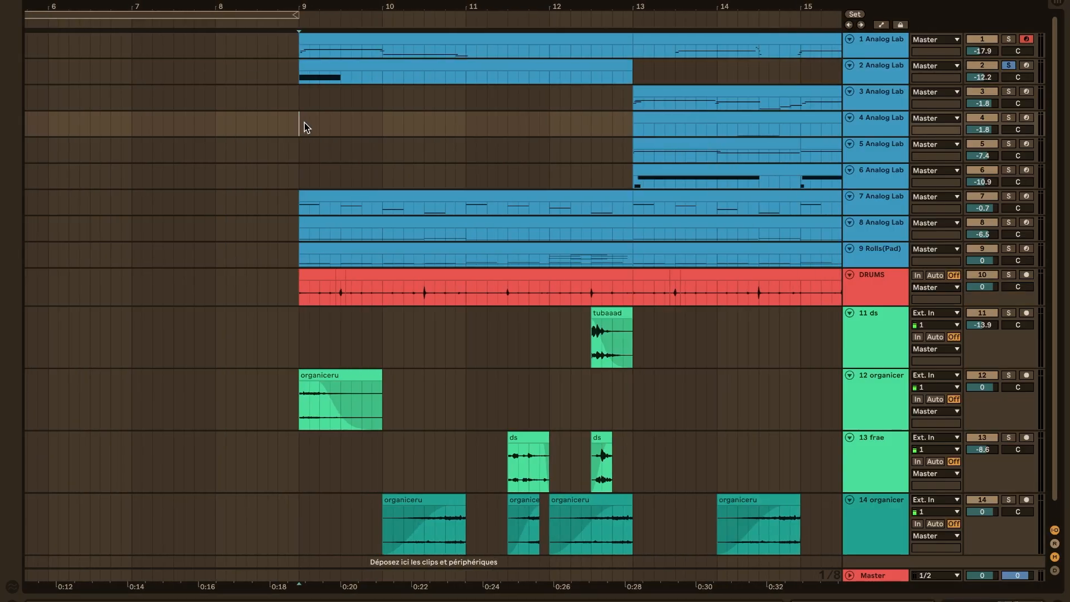
pyautogui.doubleClick(350, 70)
pyautogui.press('space')
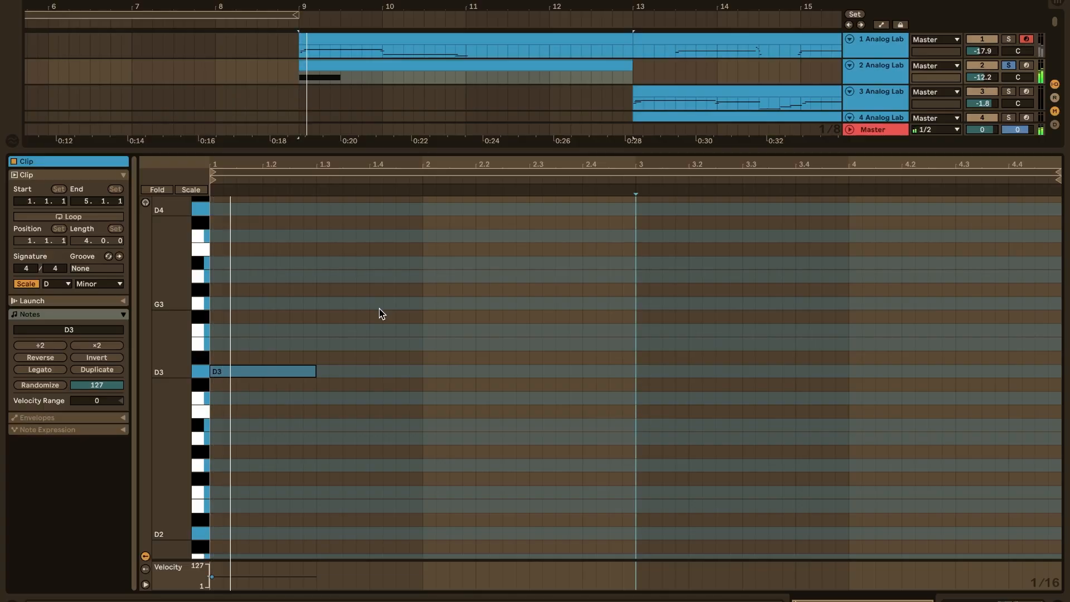
# Open the Analog Lab V instrument on track 2 to view its preset, and close its window
pyautogui.doubleClick(874, 76)
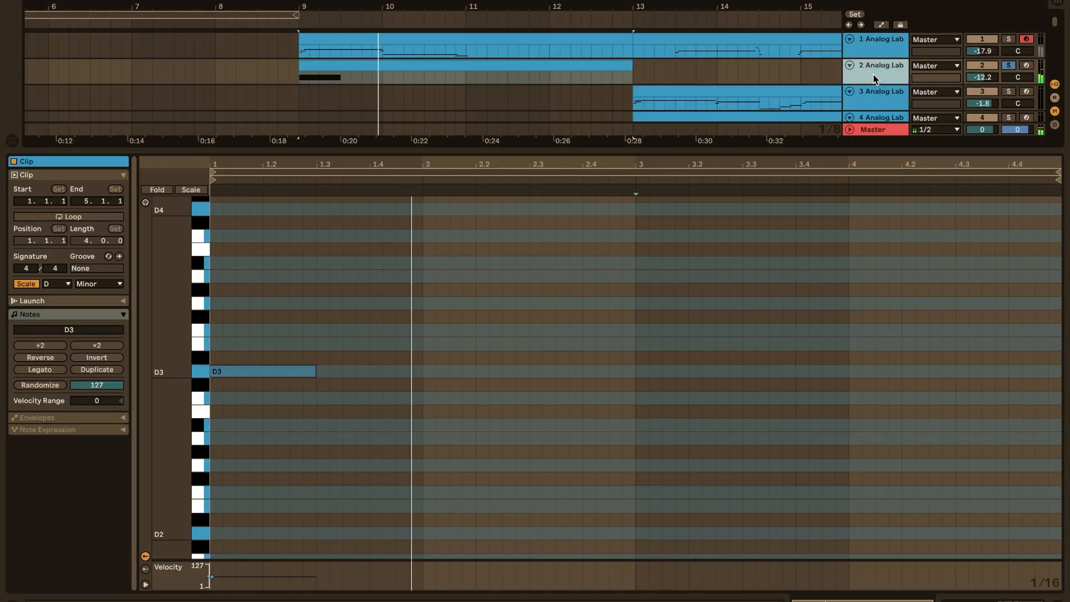
pyautogui.click(45, 464)
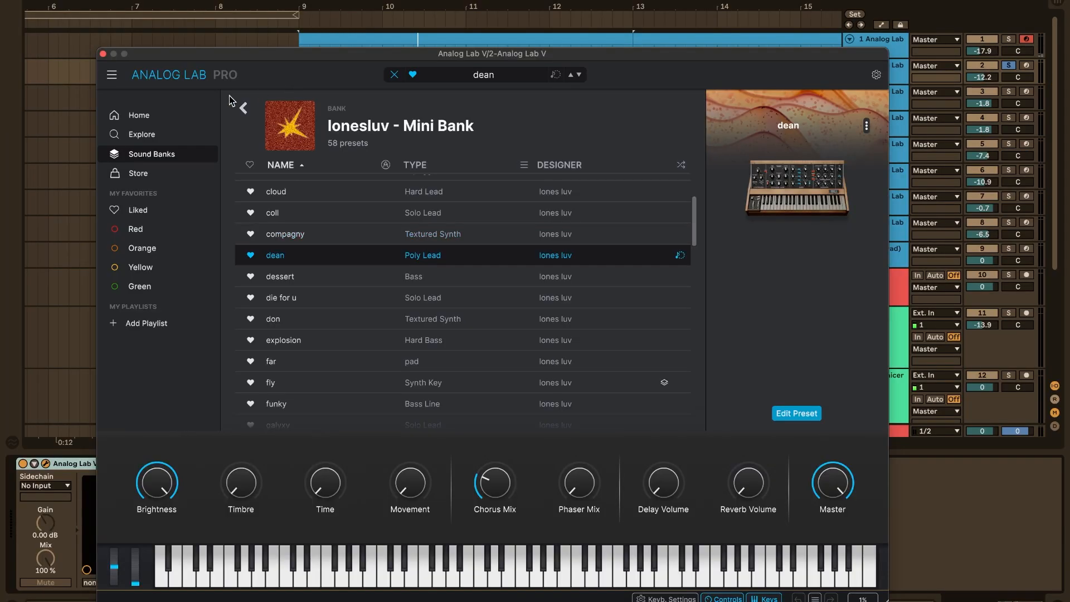
pyautogui.click(103, 54)
# Solo only track 1 Analog Lab, play its first clip from bar 9 with the notes open, and return to the full arrangement
pyautogui.click(387, 39)
pyautogui.hscroll(3, 387, 39)
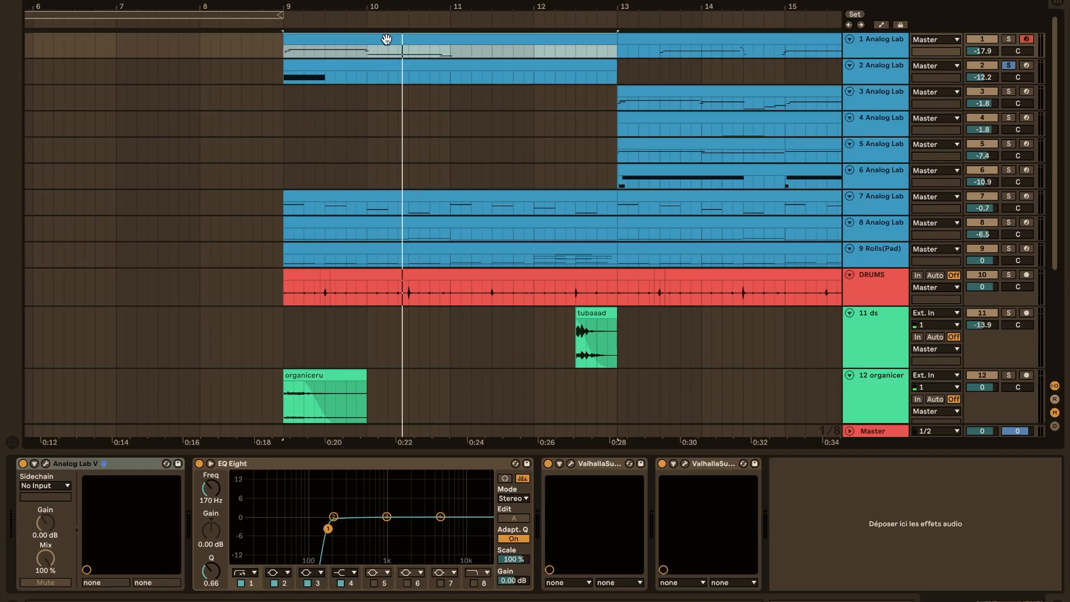
pyautogui.scroll(-2, 387, 40)
pyautogui.hscroll(-1, 387, 40)
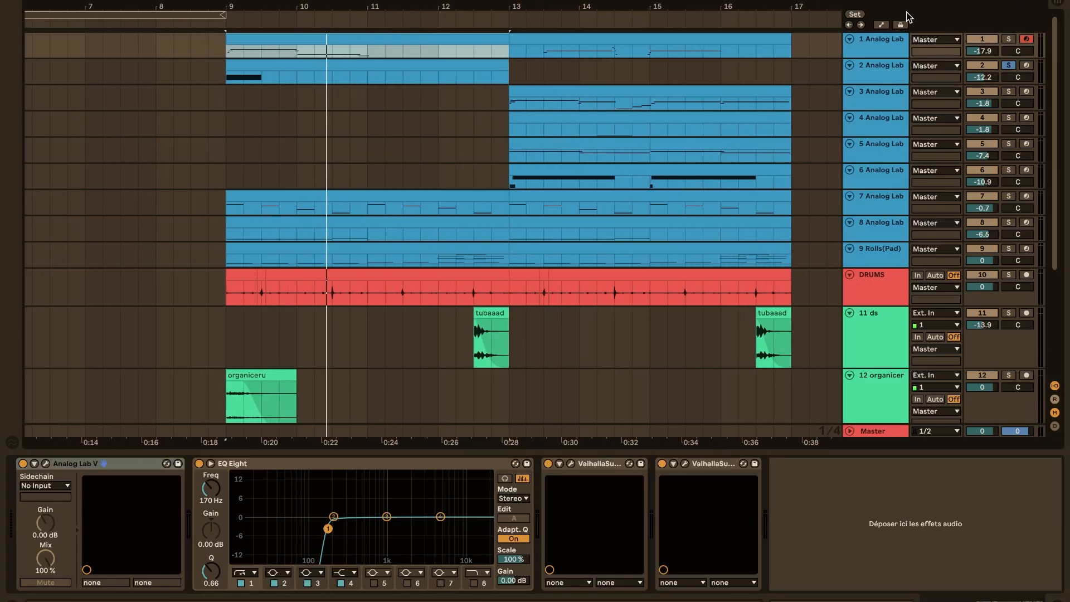
pyautogui.click(1009, 40)
pyautogui.doubleClick(446, 45)
pyautogui.press('space')
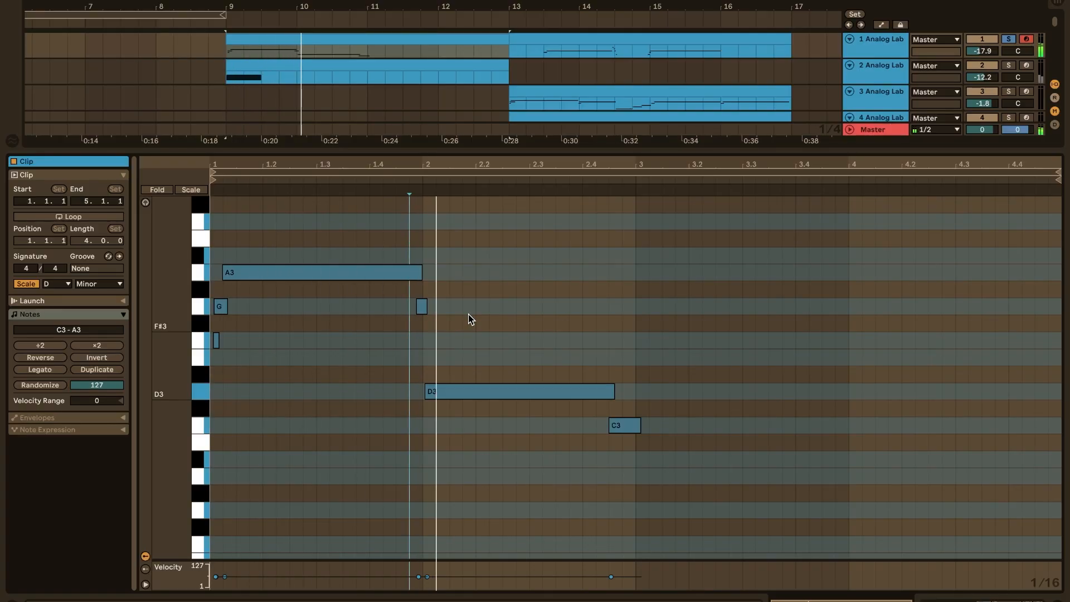
pyautogui.doubleClick(649, 151)
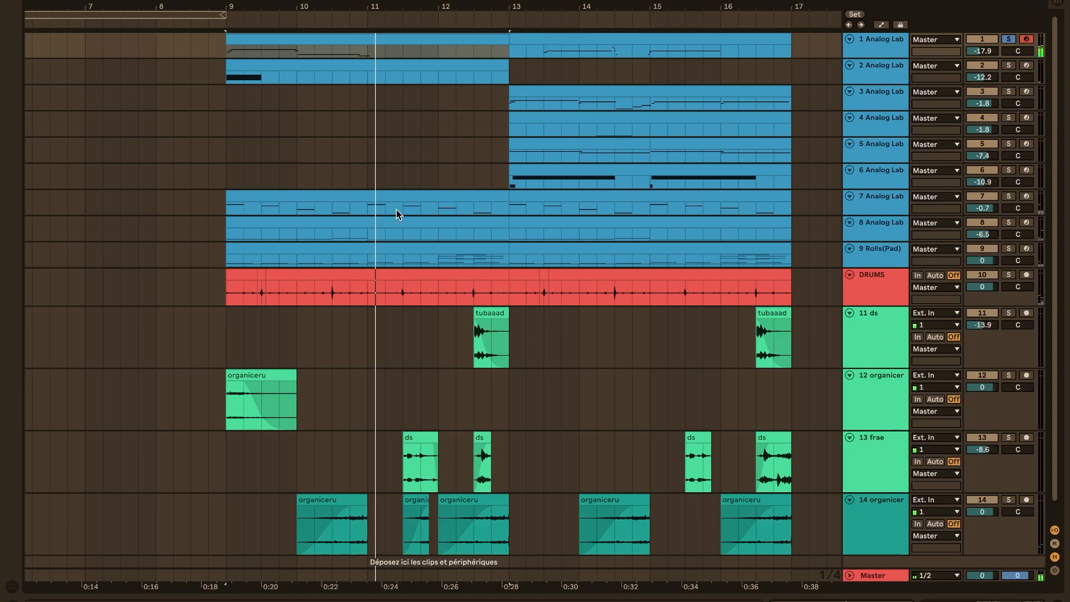
# Open the notes of track 1's second clip, starting at bar 13, and play it
pyautogui.hscroll(3, 396, 210)
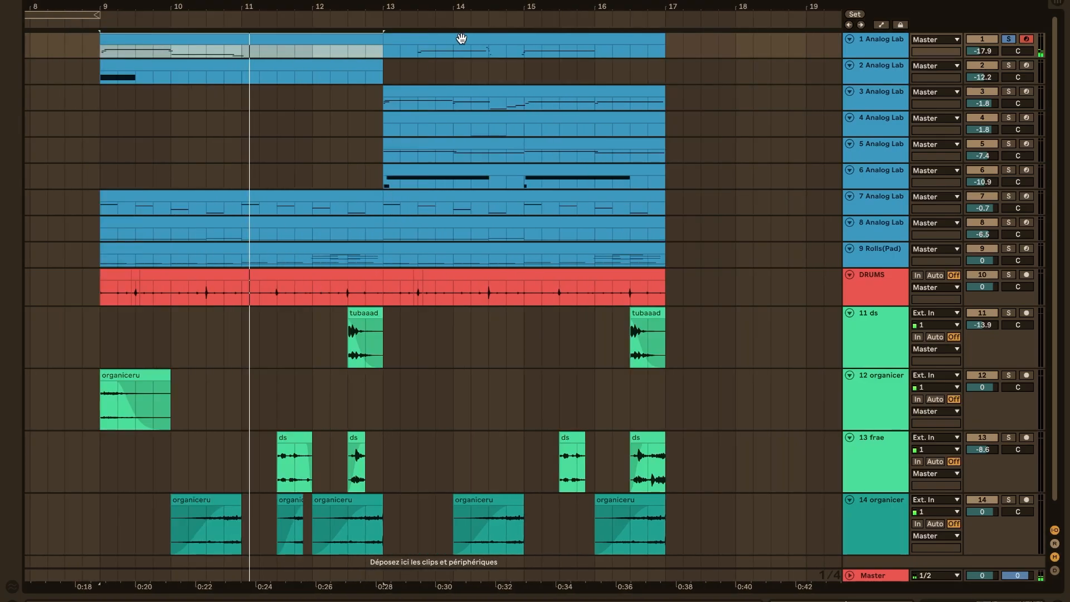
pyautogui.click(430, 36)
pyautogui.doubleClick(430, 36)
pyautogui.press('space')
# Select the first long G3 and the quick C4 to D3 run after it around 2.3 for a close look
pyautogui.click(482, 221)
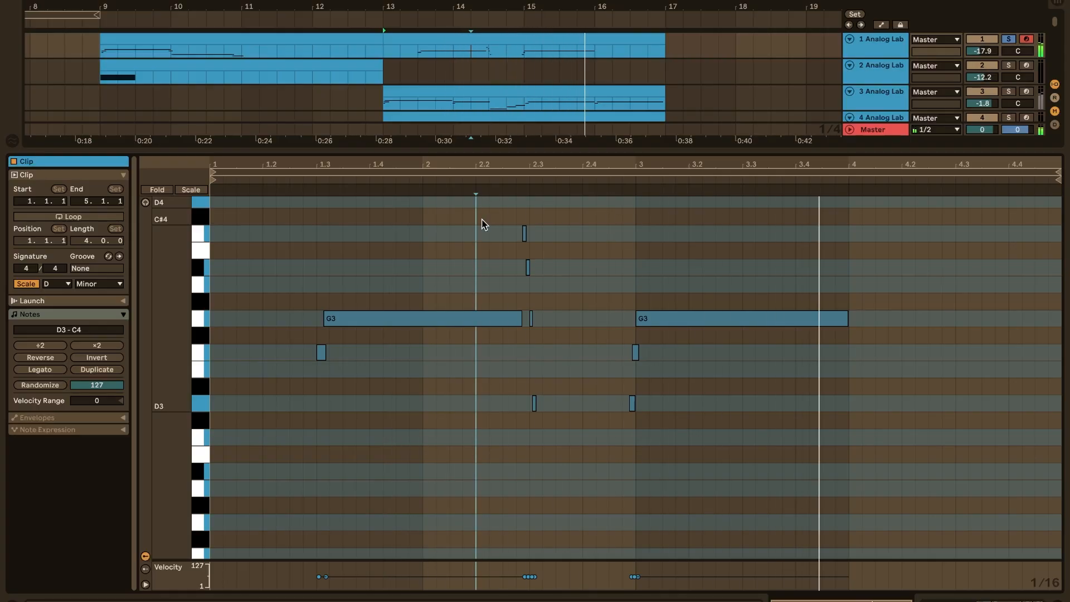
pyautogui.moveTo(490, 221); pyautogui.dragTo(559, 473)
pyautogui.scroll(5, 513, 389)
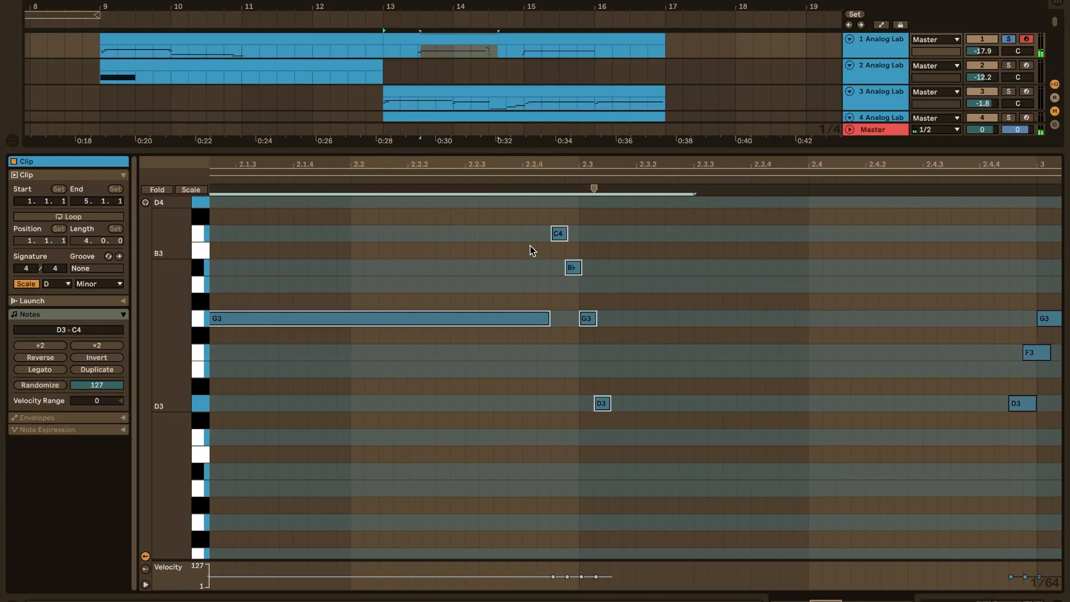
# Play track 1's clip from just before the quick C4 to D3 run near 2.3, and return to the full arrangement
pyautogui.click(525, 246)
pyautogui.scroll(-3, 525, 246)
pyautogui.press('space')
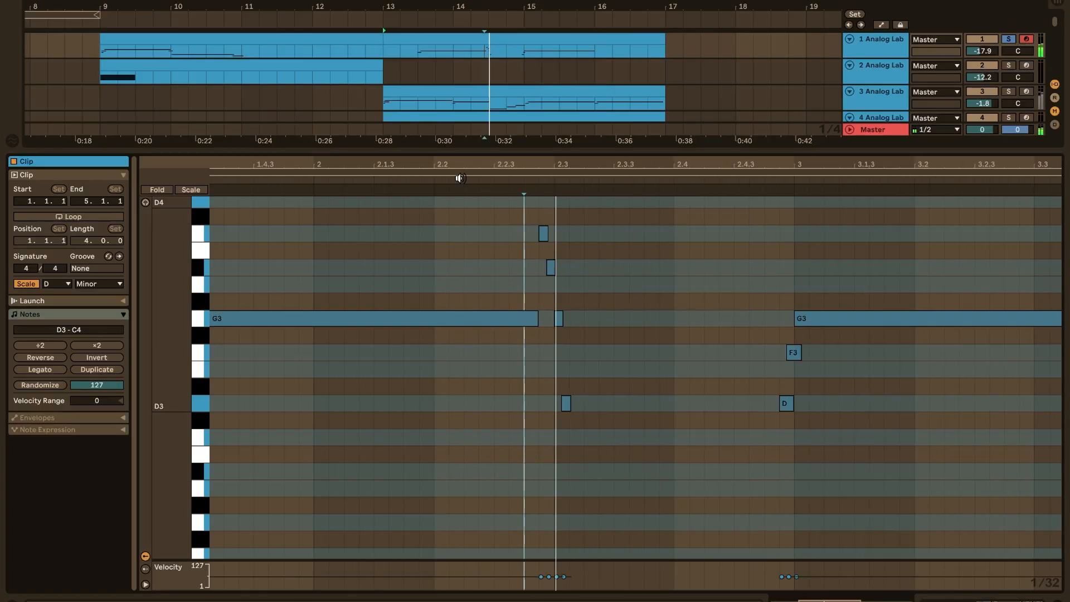
pyautogui.doubleClick(497, 150)
pyautogui.scroll(5, 507, 308)
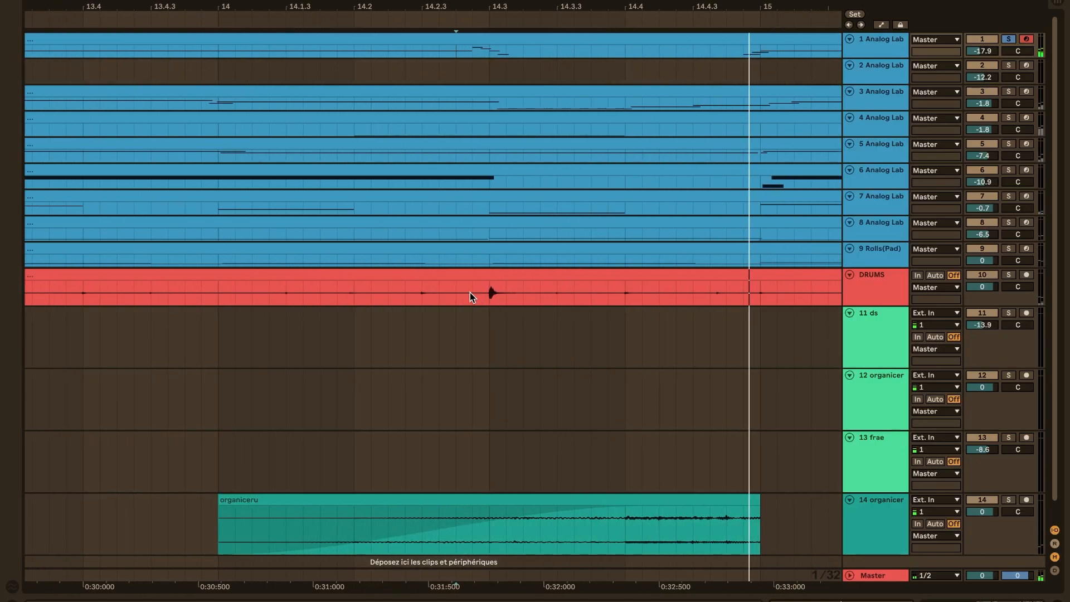
# Play the drum hit near 14.3 from bar 14 with DRUMS soloed alongside track 1, and clear both solos
pyautogui.moveTo(472, 292); pyautogui.dragTo(557, 292)
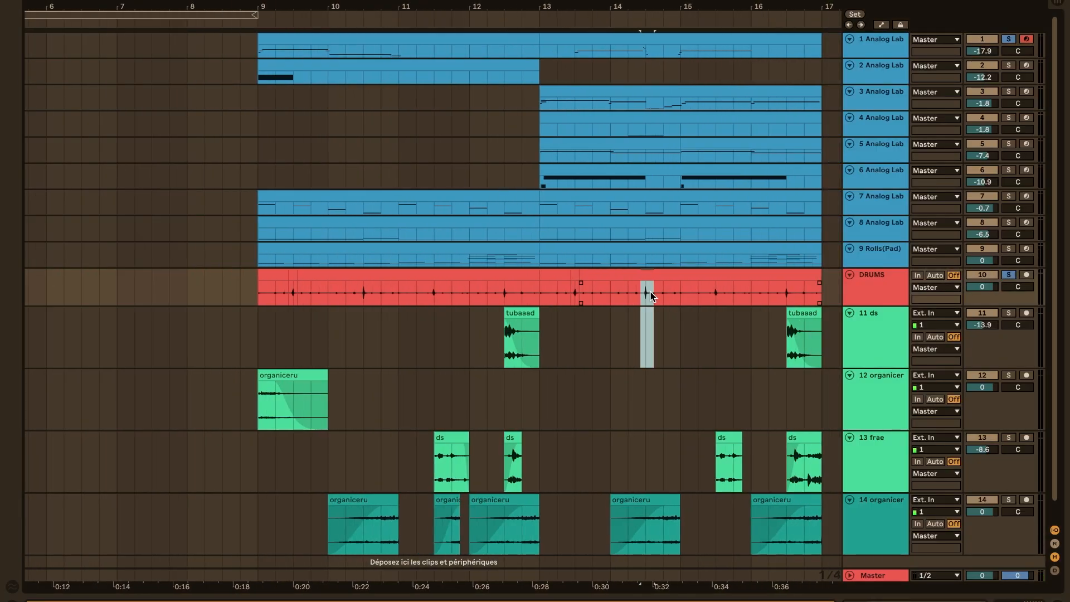
pyautogui.scroll(3, 650, 292)
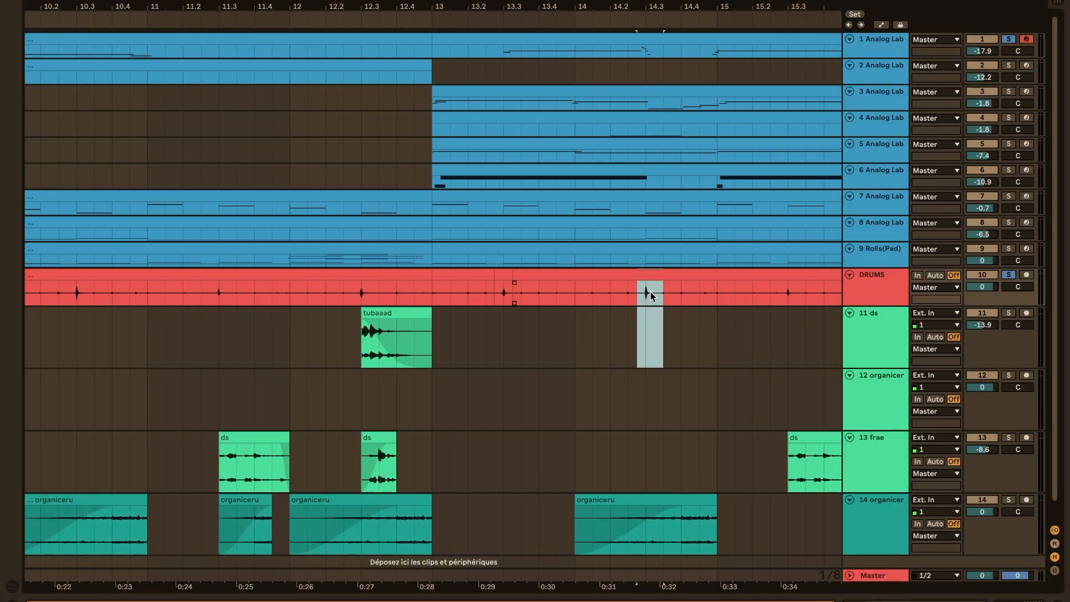
pyautogui.click(586, 322)
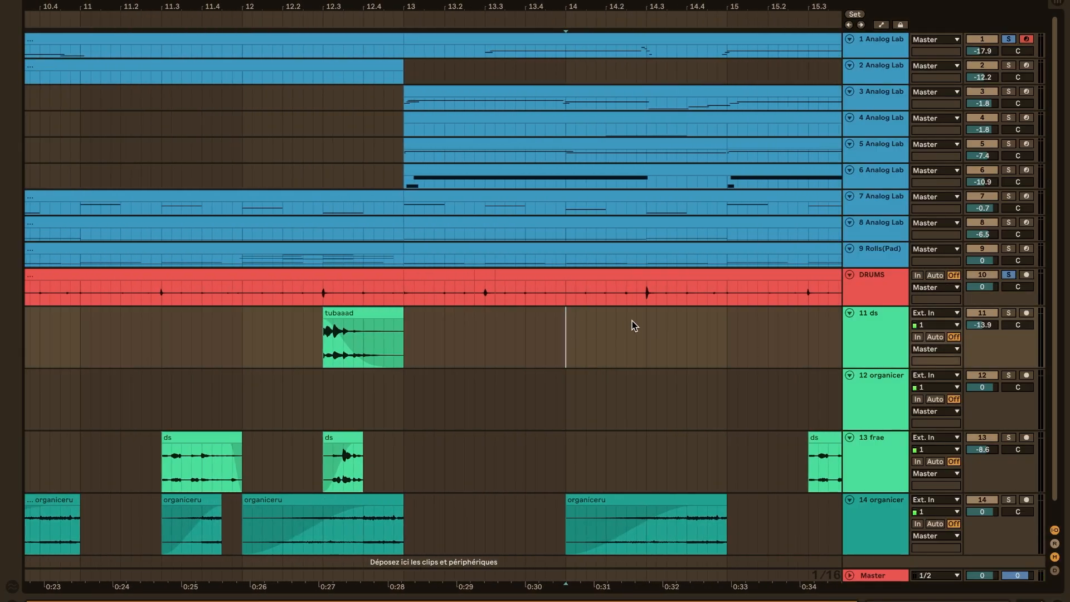
pyautogui.press('space')
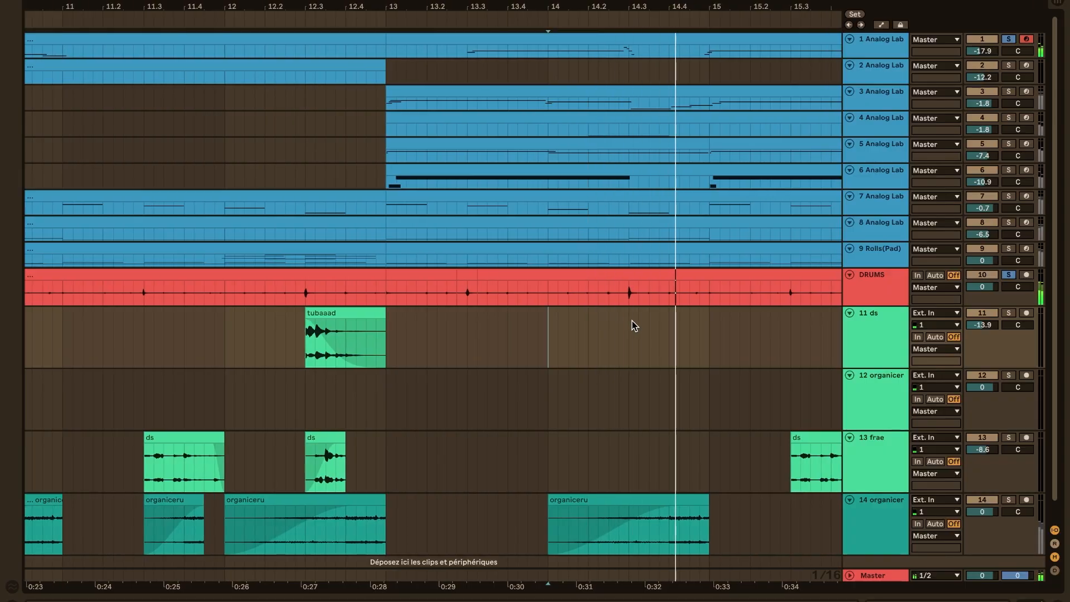
pyautogui.scroll(-5, 632, 320)
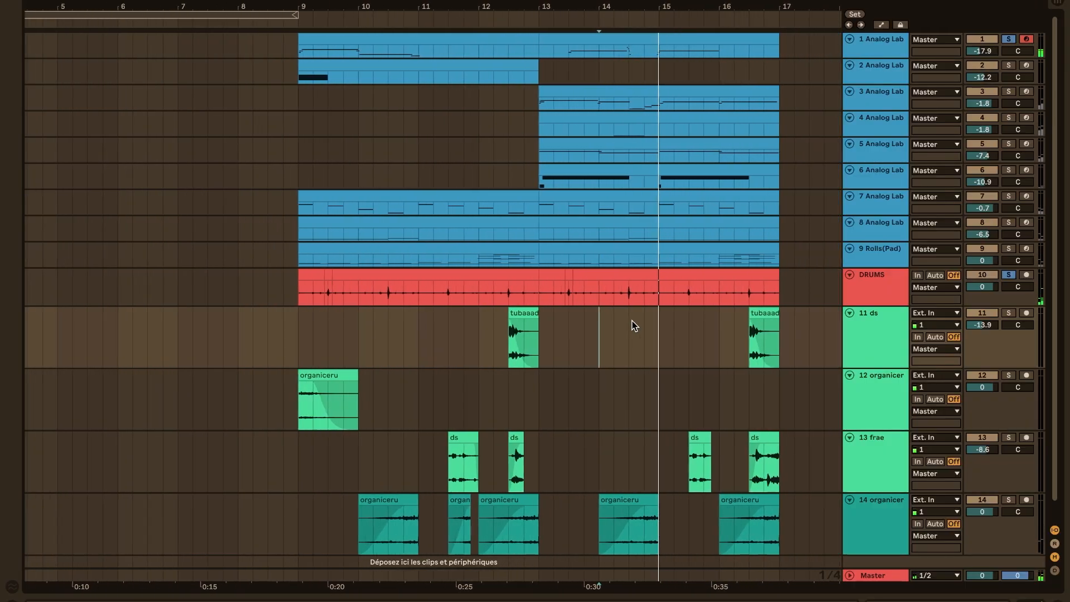
pyautogui.scroll(-1, 632, 320)
pyautogui.click(1006, 276)
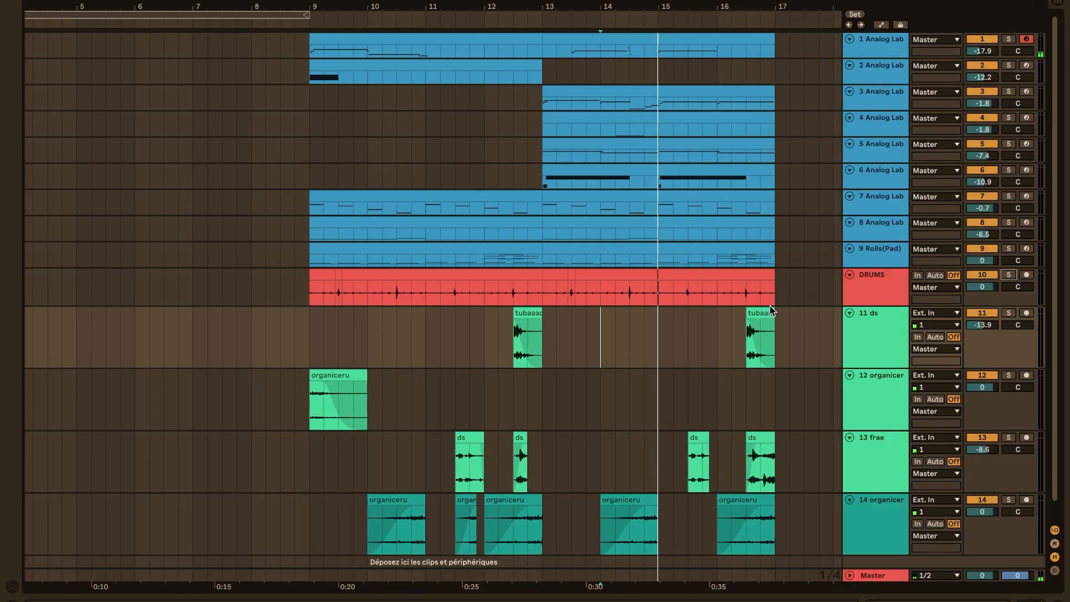
# Highlight bars 13 to 17 across tracks 2 to 6, and select track 3's clip in that section
pyautogui.scroll(5, 611, 241)
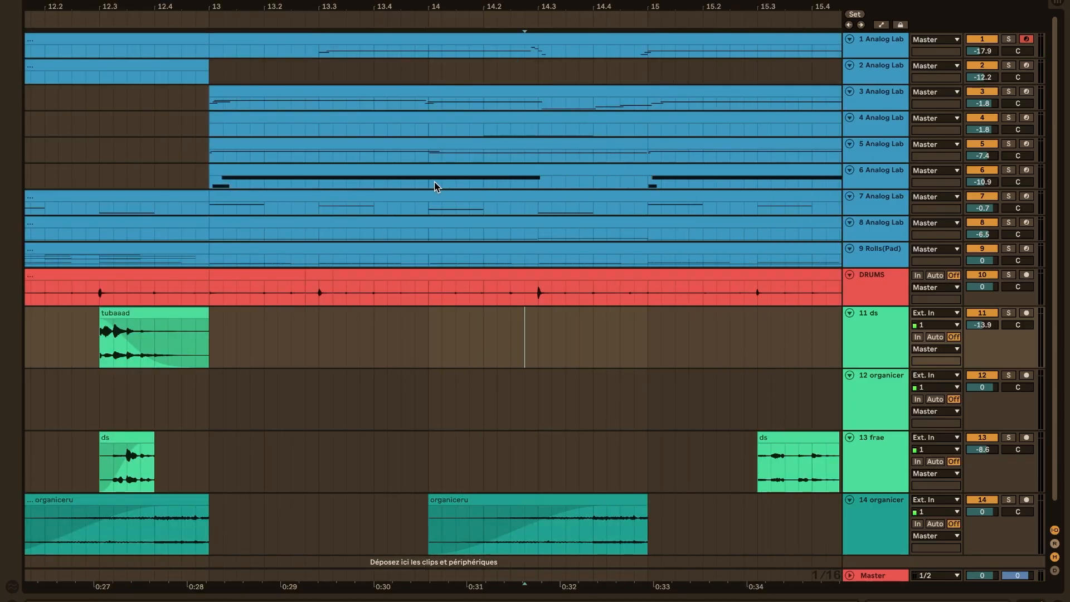
pyautogui.moveTo(434, 182); pyautogui.dragTo(581, 184)
pyautogui.click(581, 183)
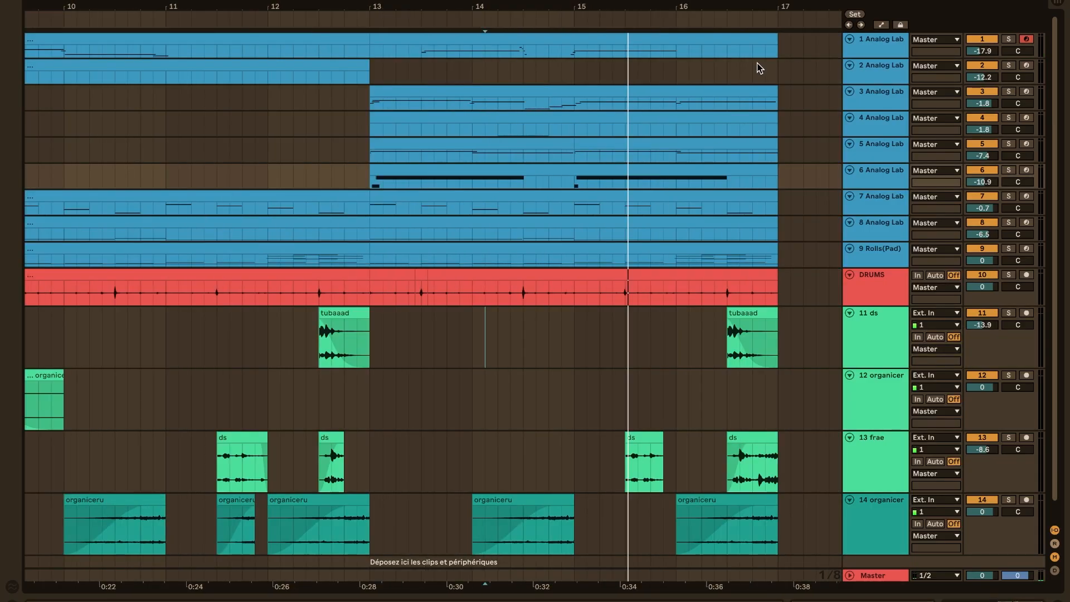
pyautogui.moveTo(782, 81); pyautogui.dragTo(375, 164)
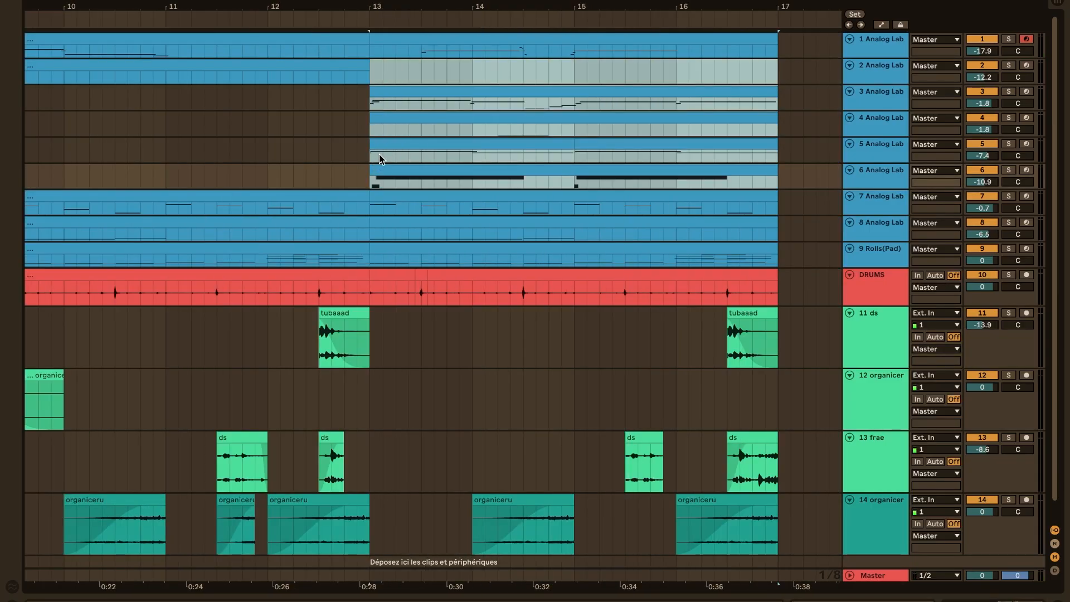
pyautogui.scroll(2, 379, 158)
pyautogui.click(887, 170)
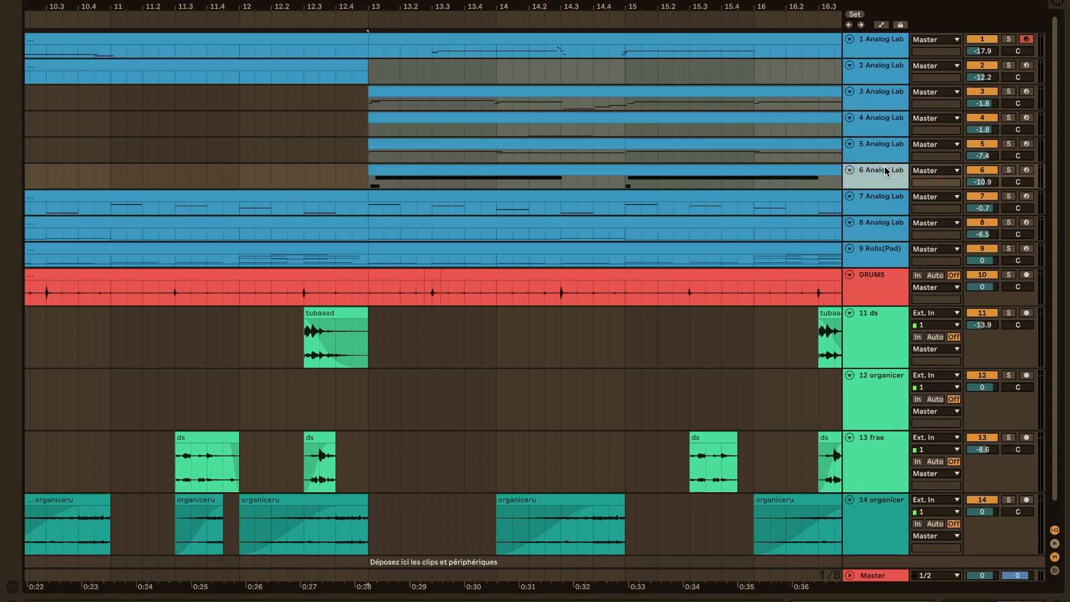
pyautogui.keyDown('shift'); pyautogui.click(873, 97); pyautogui.keyUp('shift')
pyautogui.click(749, 91)
pyautogui.hscroll(2, 573, 105)
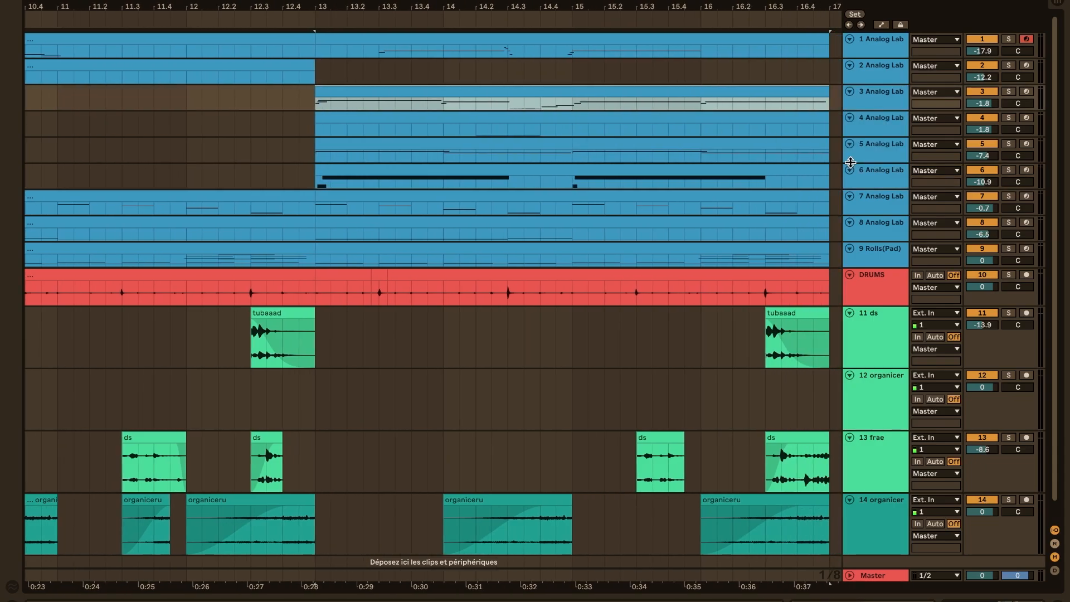
# Solo track 6 Analog Lab, play its bar 13 clip with the notes open, and view its Analog Lab V preset
pyautogui.click(880, 175)
pyautogui.click(1008, 170)
pyautogui.doubleClick(678, 168)
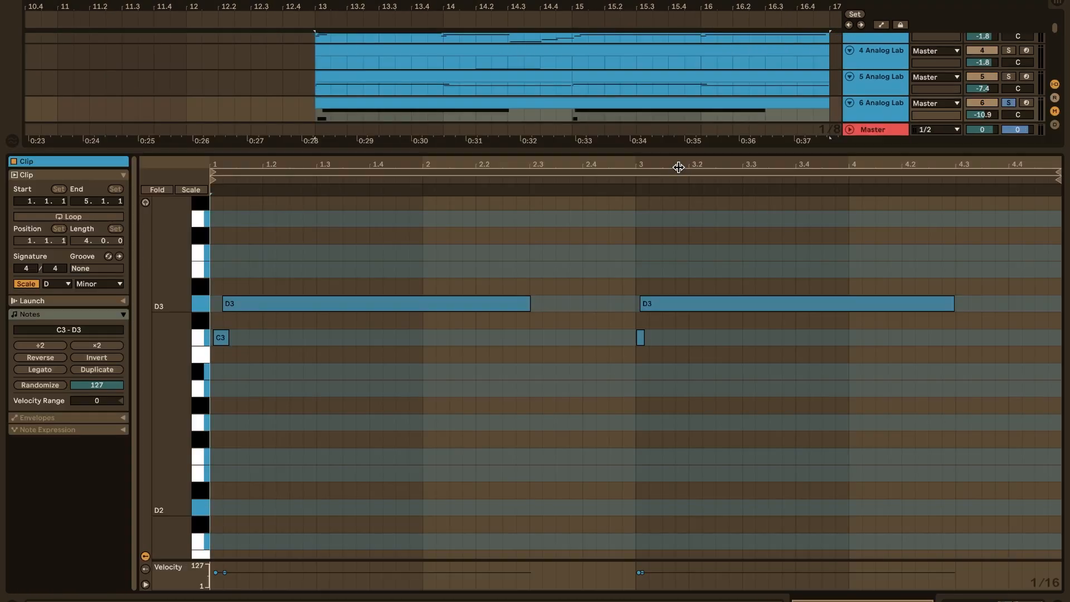
pyautogui.press('space')
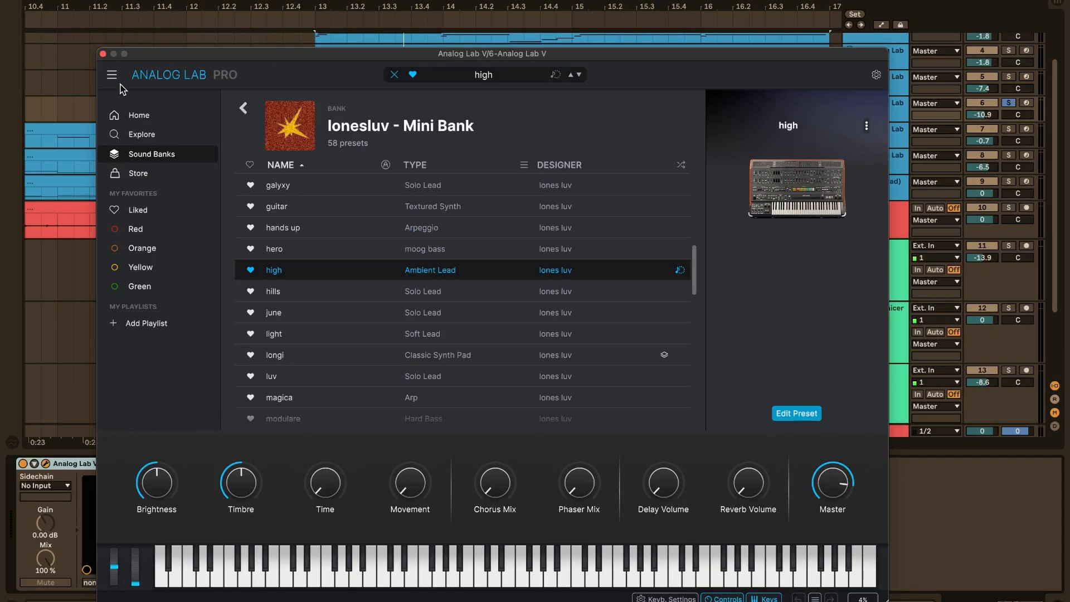
pyautogui.click(103, 54)
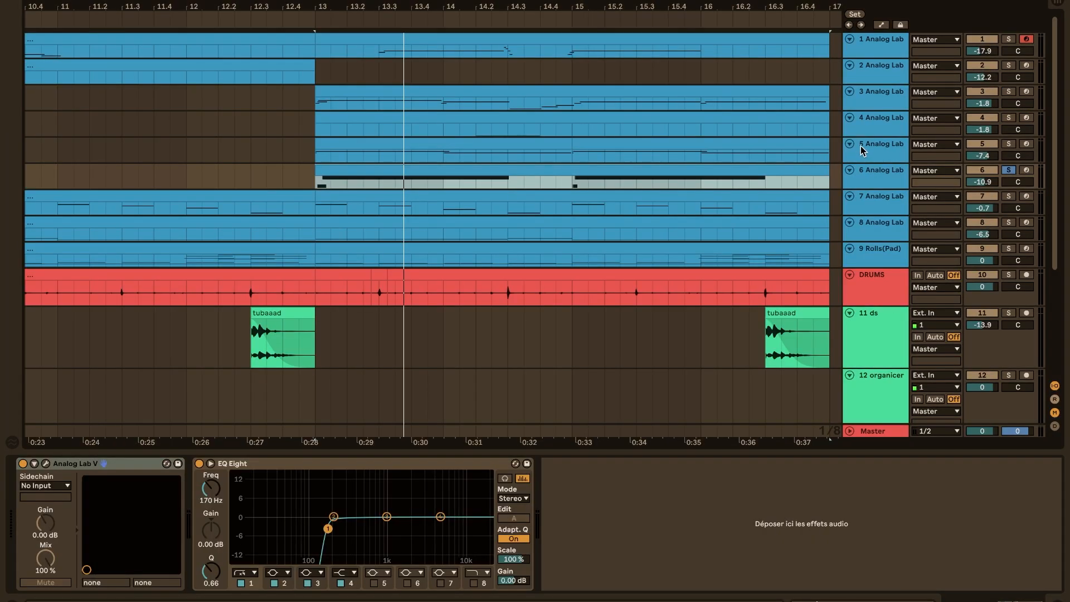
# Solo only track 5 Analog Lab and play its clip from bar 13 with the notes open
pyautogui.click(873, 146)
pyautogui.click(1005, 144)
pyautogui.doubleClick(638, 161)
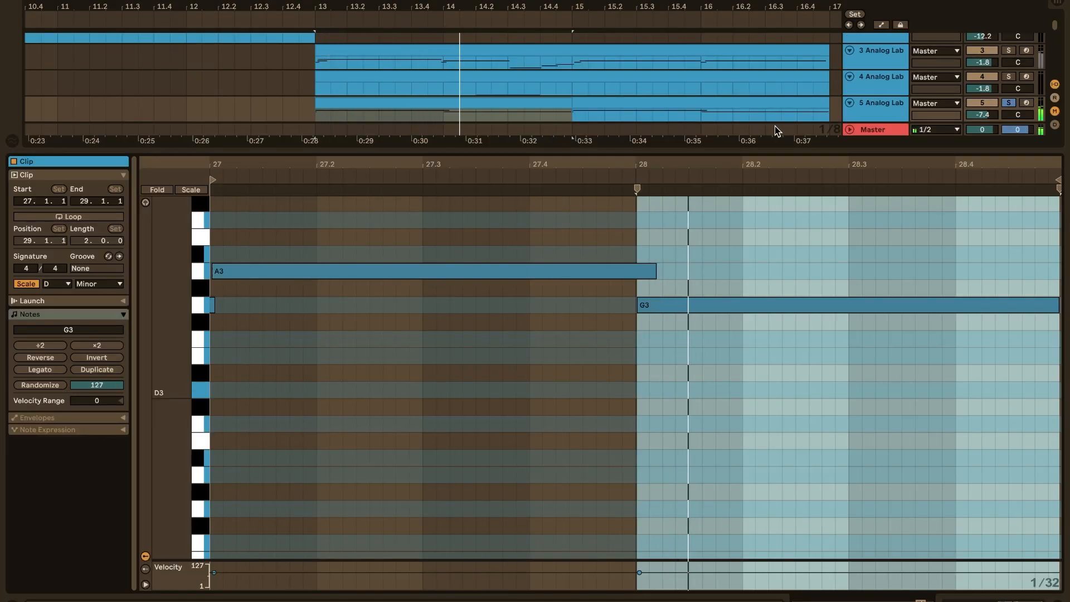
pyautogui.press('space')
# Open the Analog Lab V instrument on track 5 to view its preset, and close its window
pyautogui.doubleClick(875, 105)
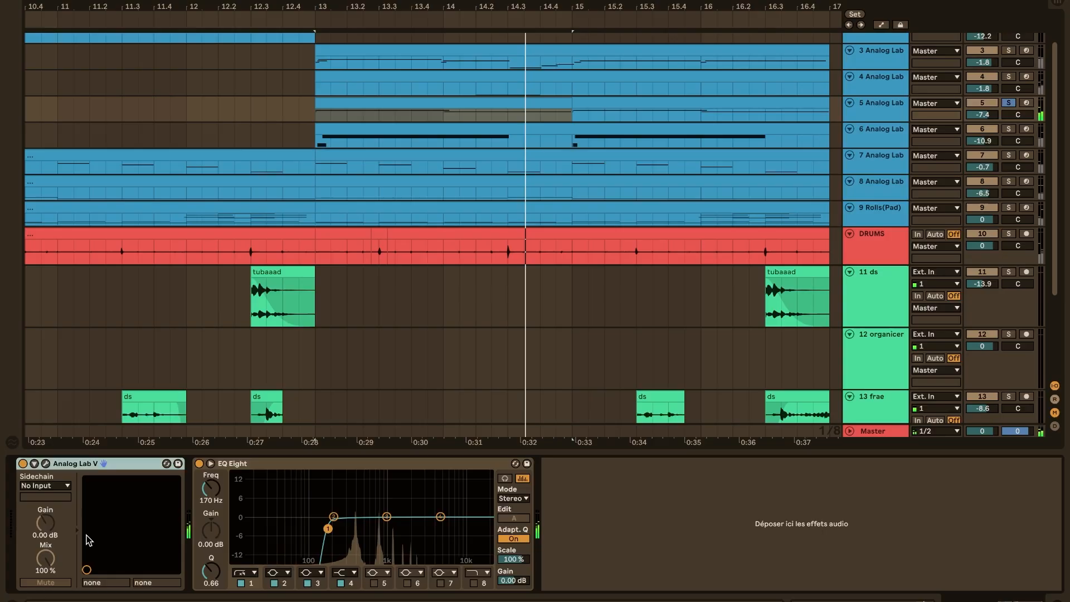
pyautogui.click(46, 464)
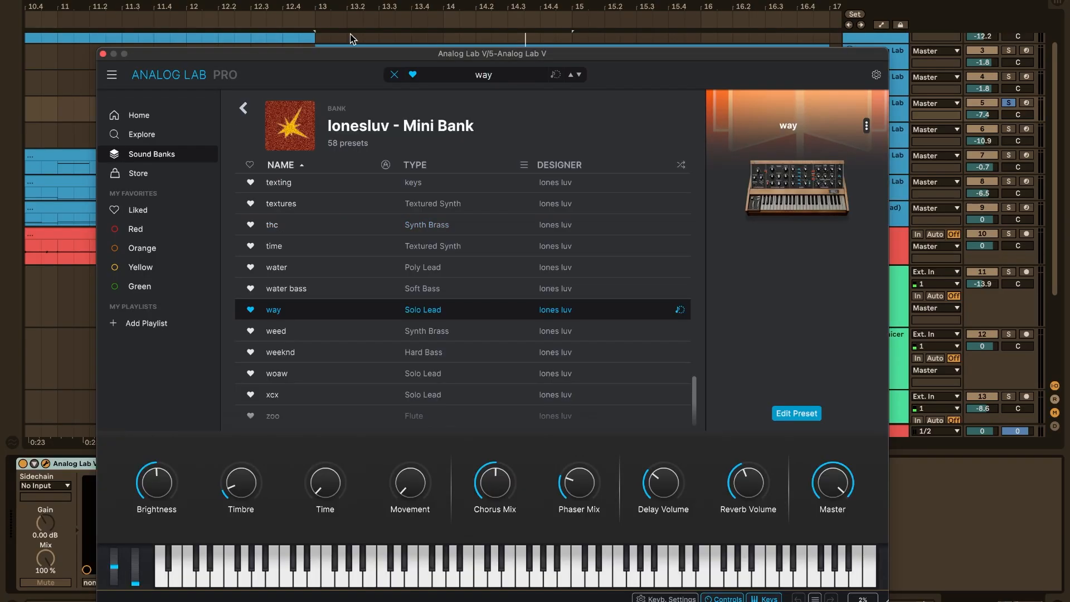
pyautogui.click(104, 54)
# Solo only track 4 Analog Lab, open the notes of its bar 13 clip, and play it from around bar 2
pyautogui.scroll(2, 558, 165)
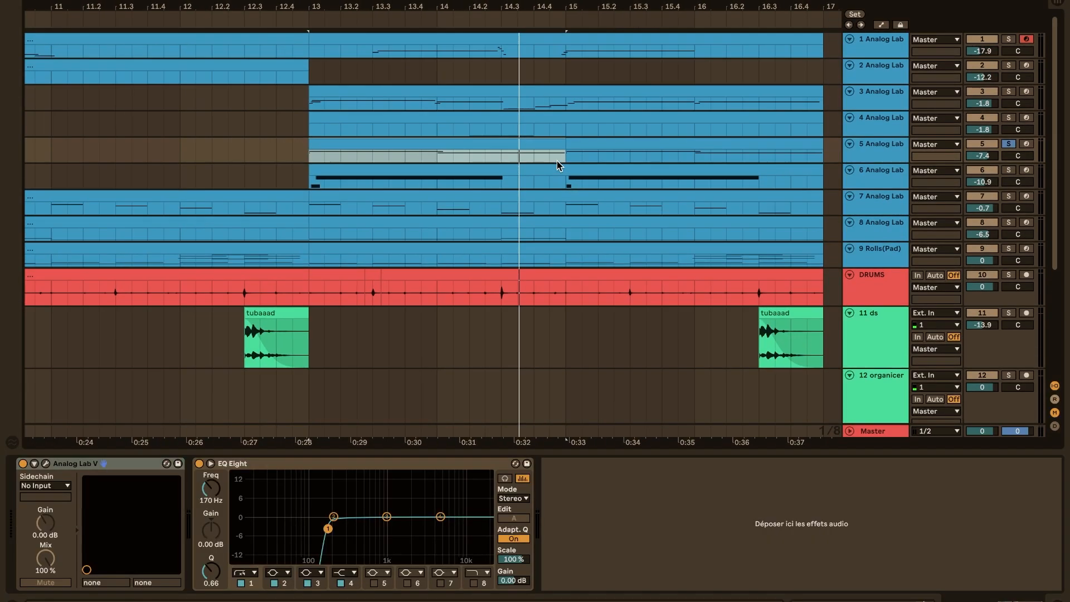
pyautogui.click(520, 116)
pyautogui.click(1008, 117)
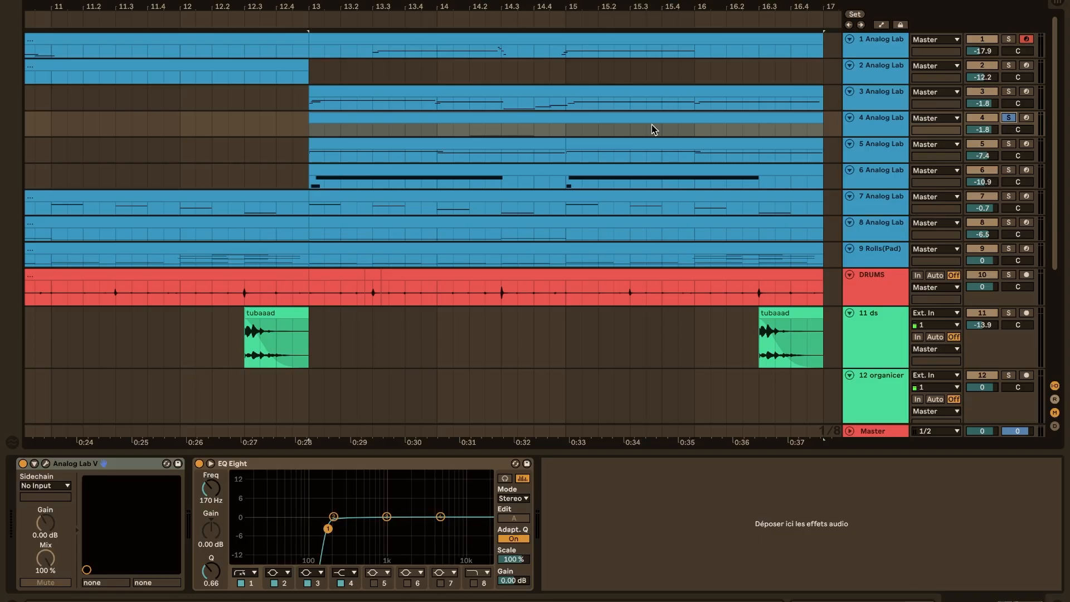
pyautogui.doubleClick(547, 115)
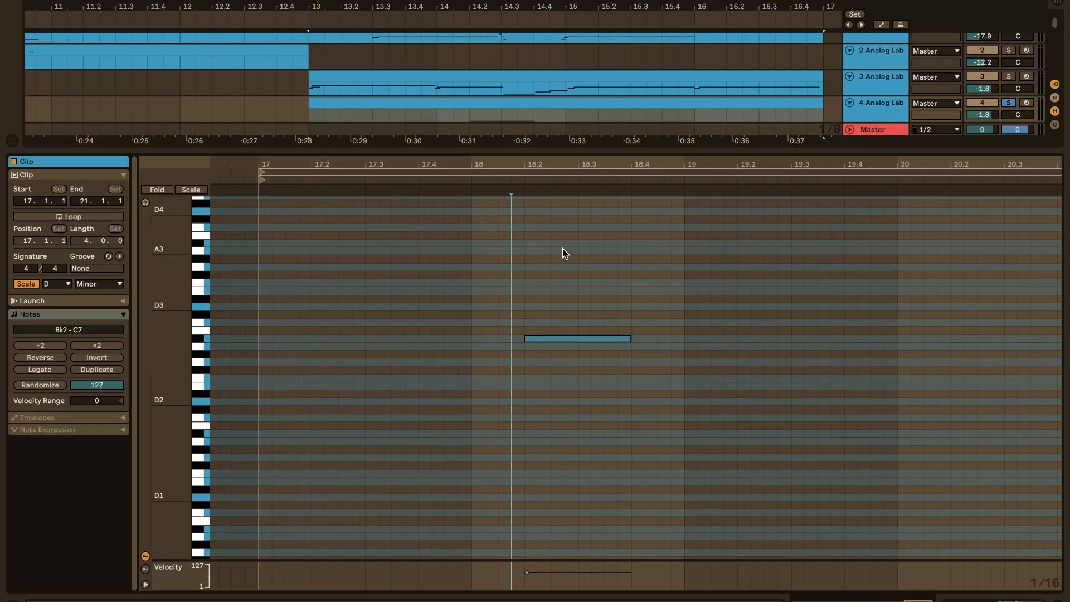
pyautogui.click(496, 104)
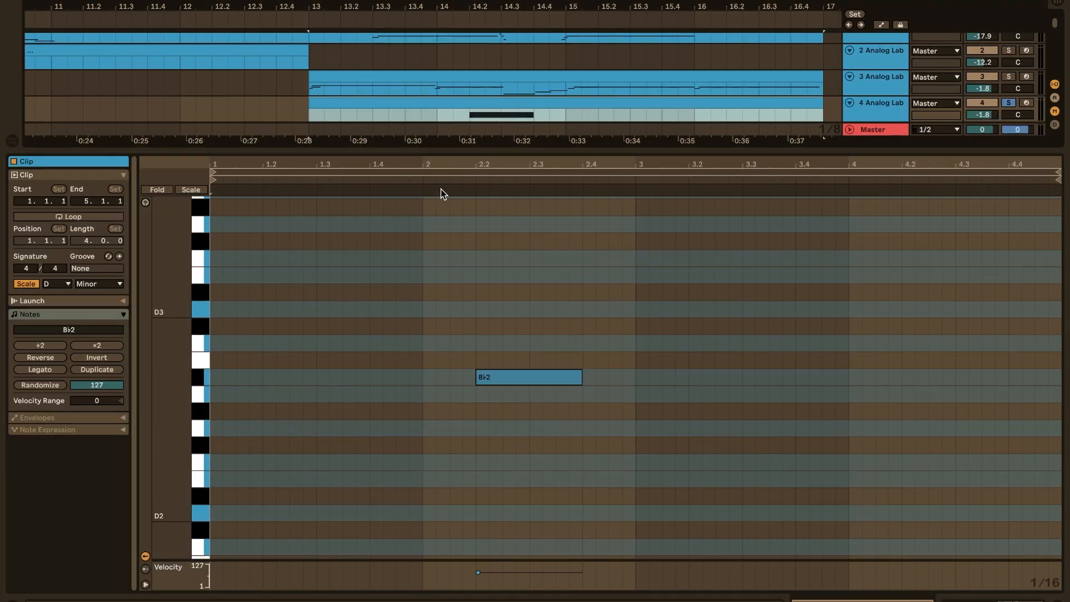
pyautogui.click(438, 177)
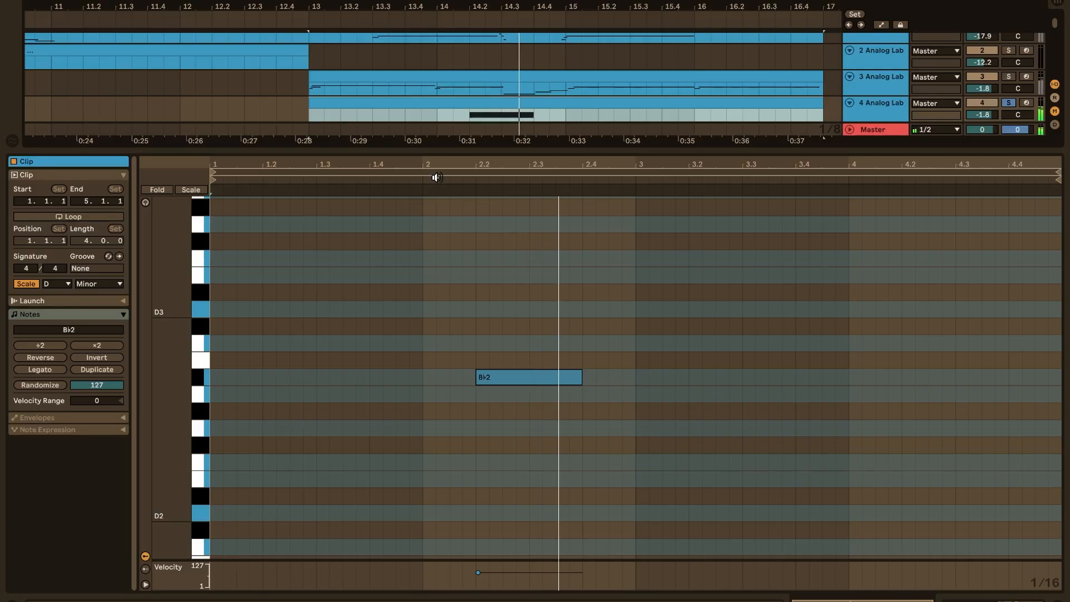
# Open the Analog Lab V instrument on track 4 to view its preset, and close its window
pyautogui.doubleClick(875, 114)
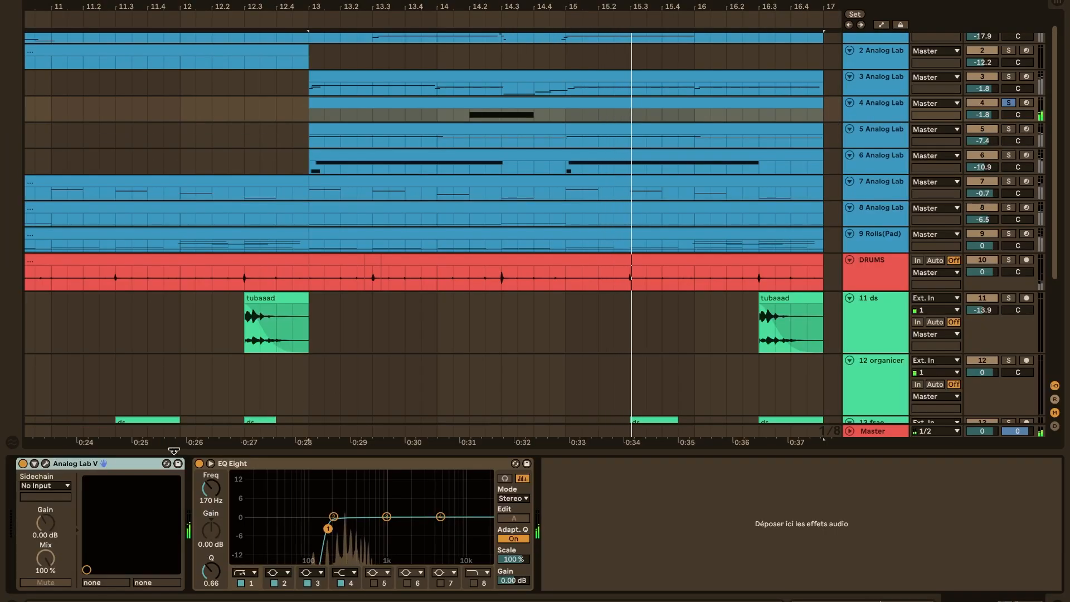
pyautogui.click(46, 464)
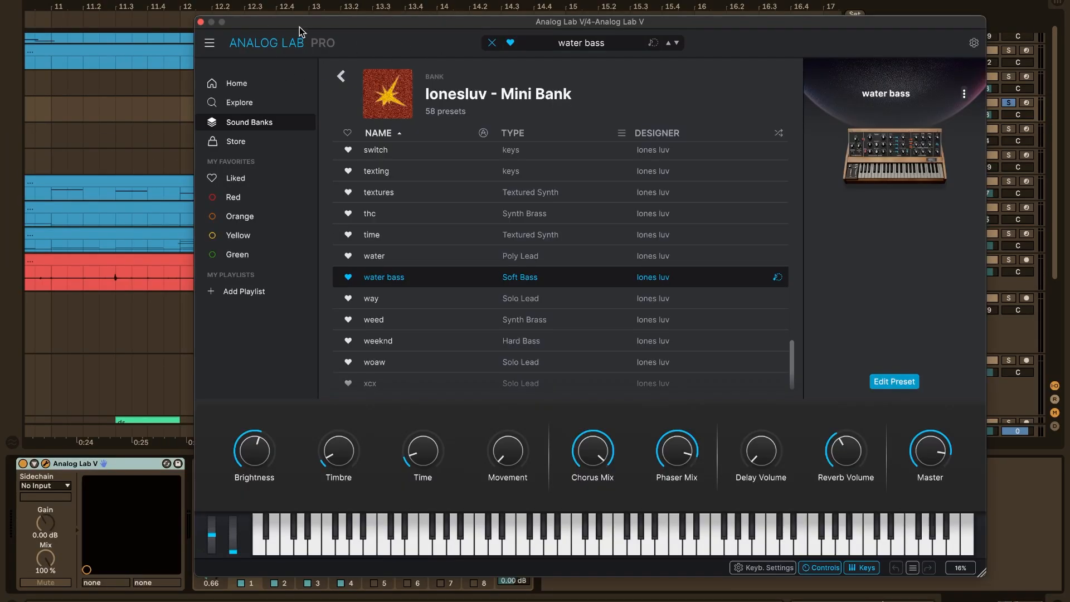
pyautogui.click(201, 23)
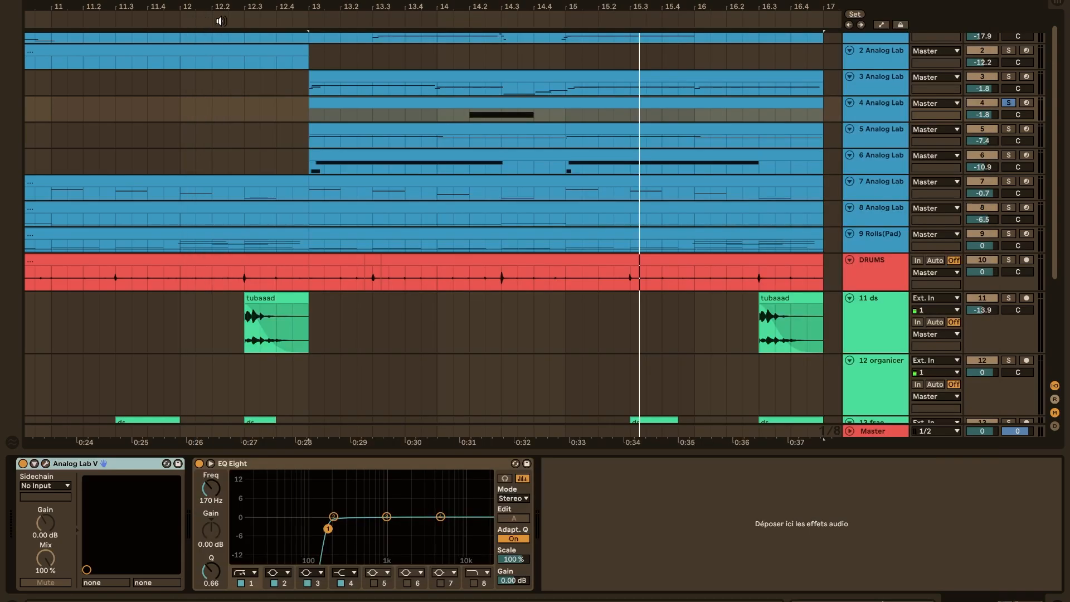
# Solo only track 3 Analog Lab, play its bar 13 clip with the notes open, and view its Analog Lab V preset
pyautogui.click(434, 80)
pyautogui.click(1008, 77)
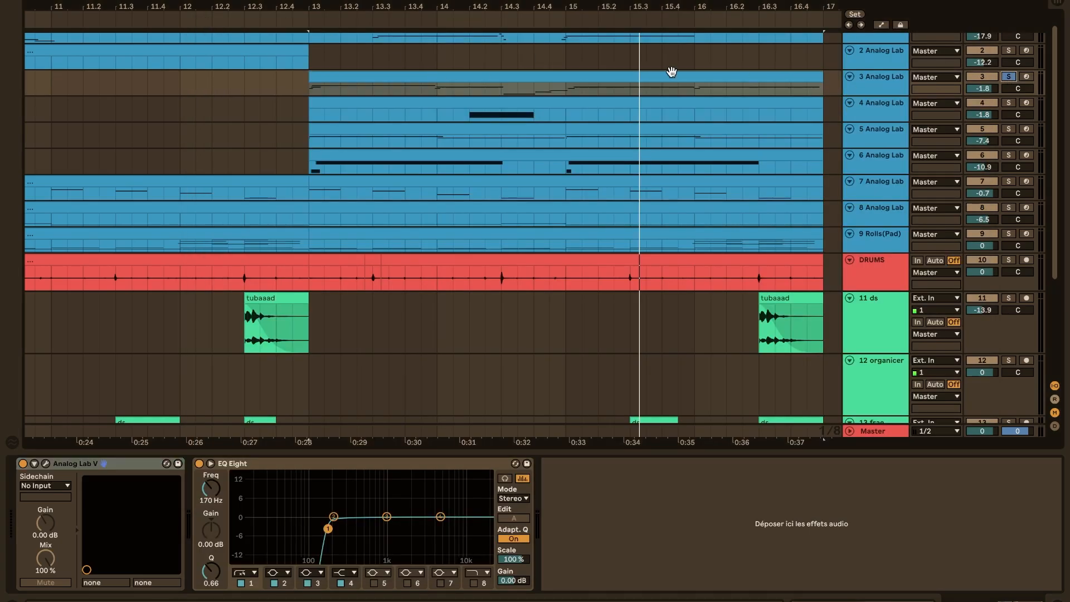
pyautogui.doubleClick(606, 70)
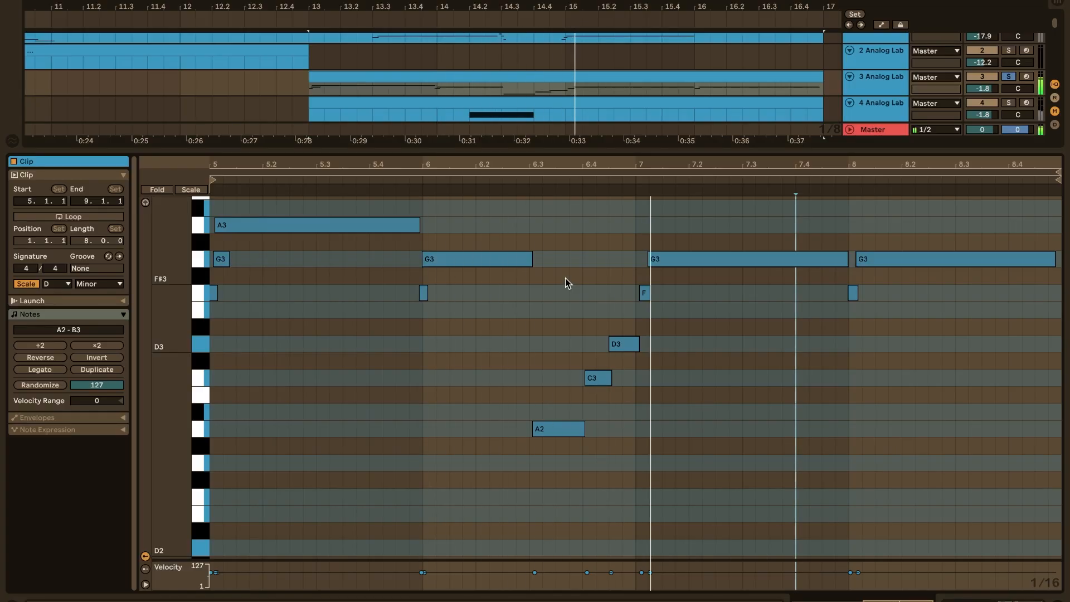
pyautogui.click(876, 81)
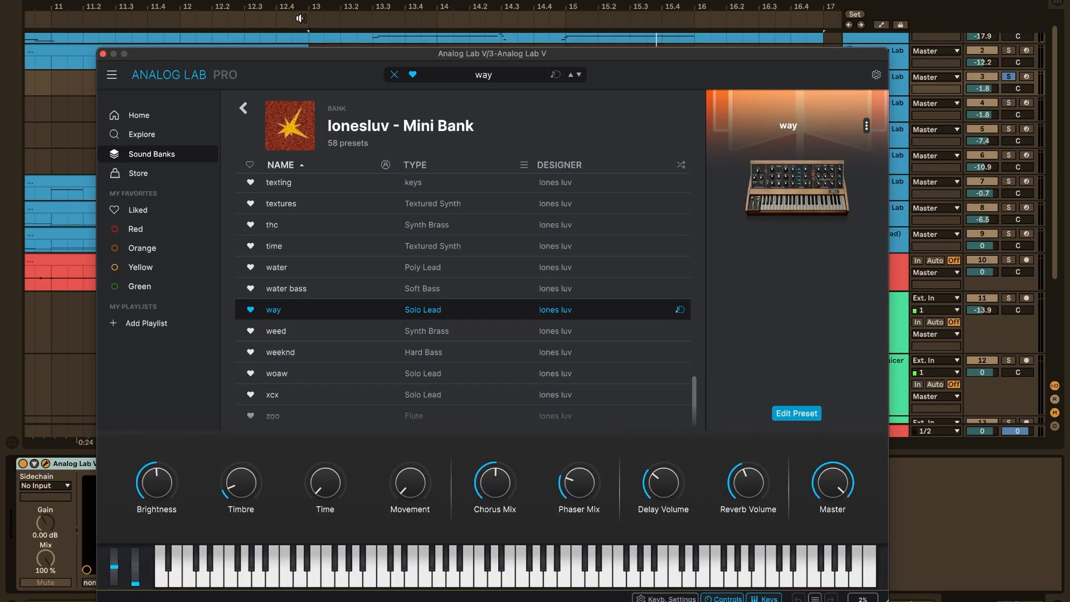
pyautogui.click(104, 53)
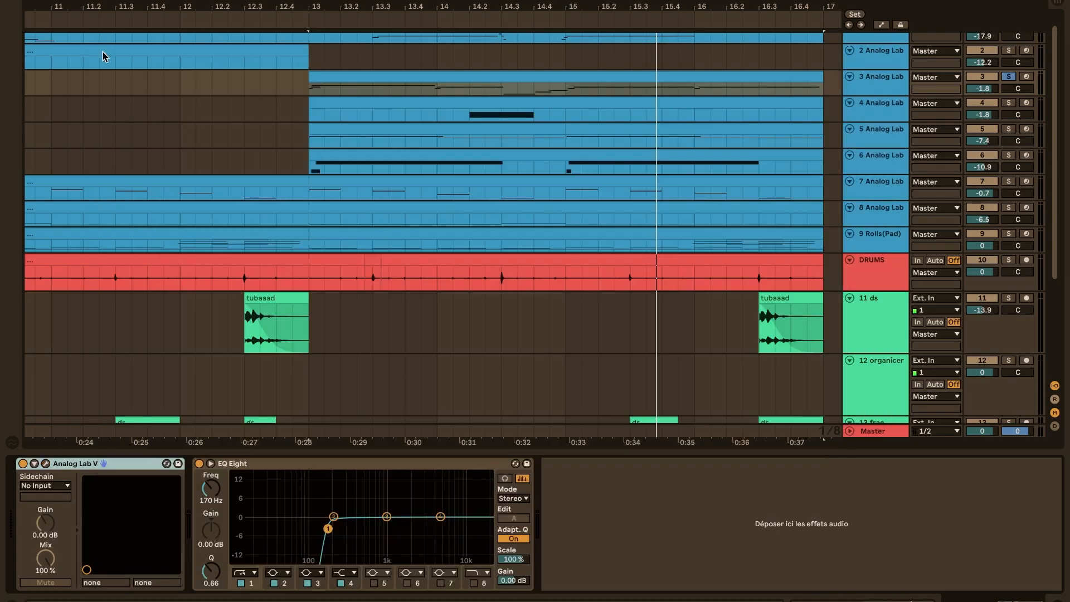
# Solo tracks 3 to 6 Analog Lab together and play them from bar 13
pyautogui.click(459, 117)
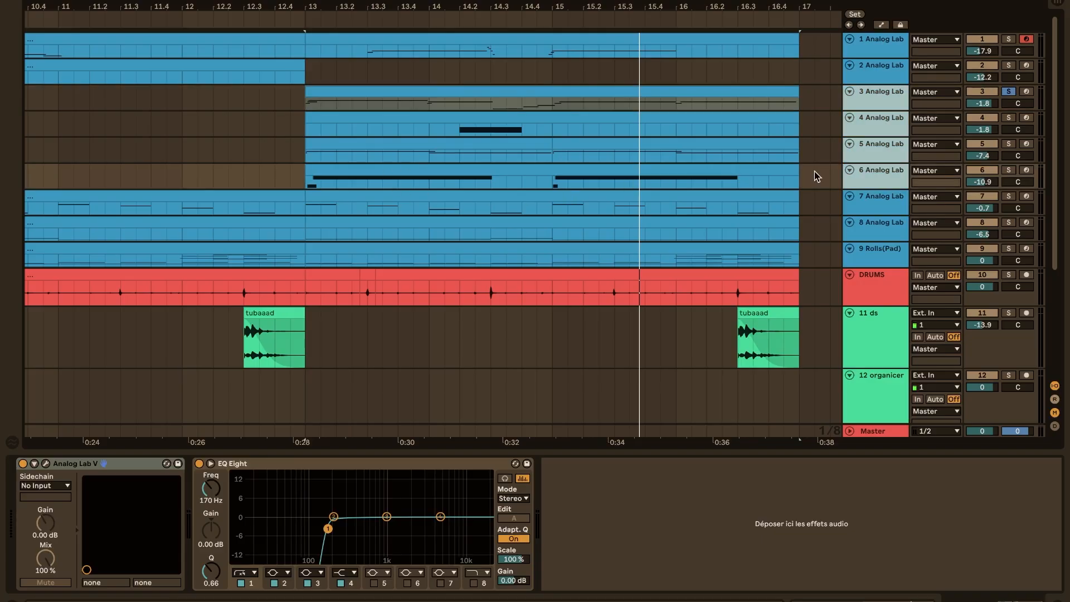
pyautogui.click(1010, 171)
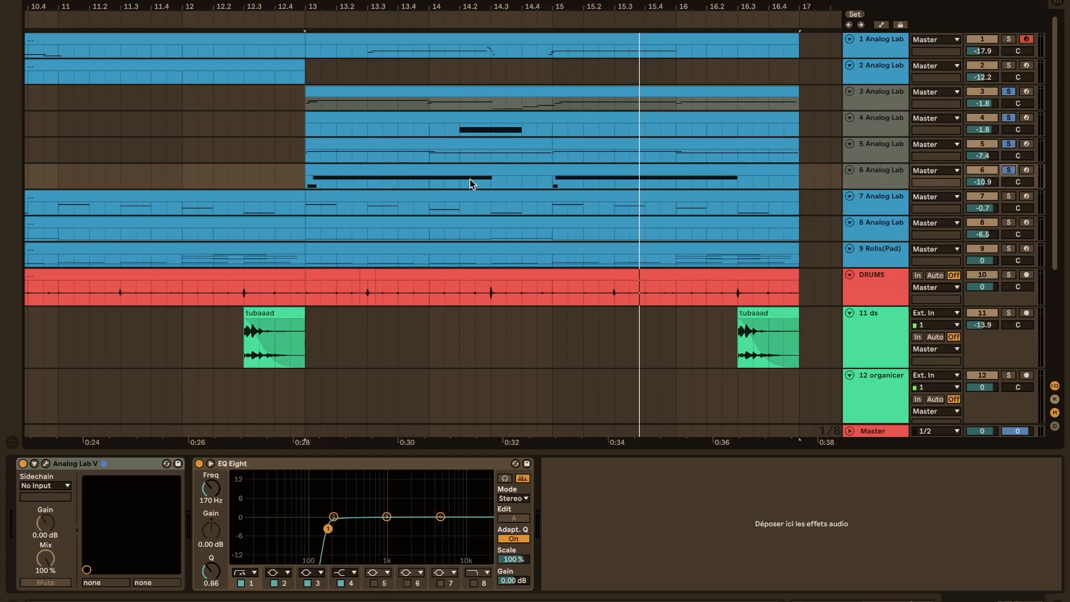
pyautogui.press('space')
pyautogui.scroll(1, 614, 150)
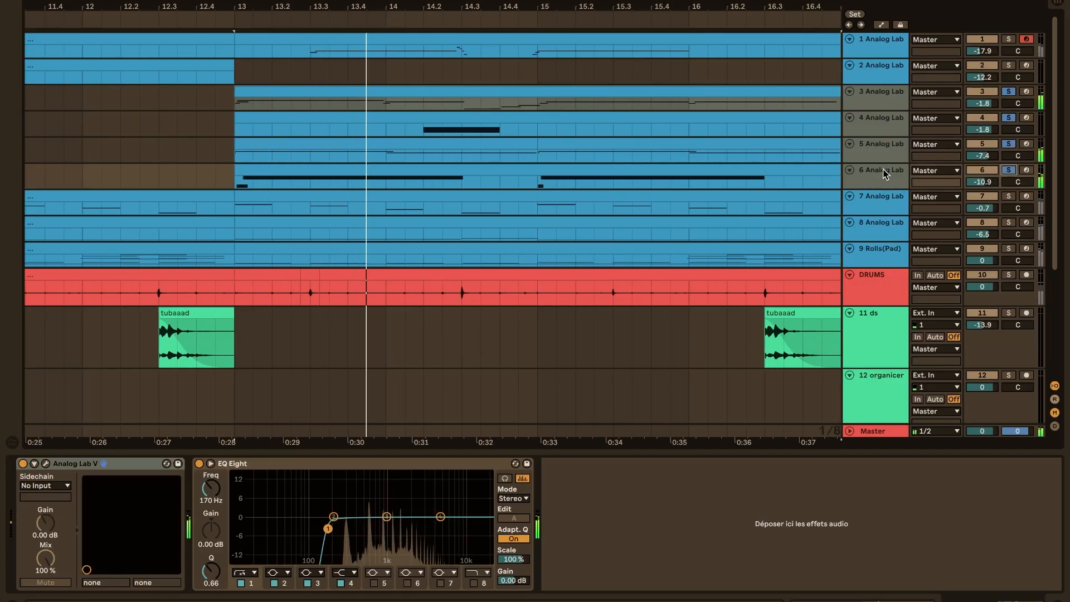
# Enlarge the height of tracks 3 to 6 in the arrangement to compare their notes during playback
pyautogui.moveTo(891, 189); pyautogui.dragTo(894, 246)
pyautogui.scroll(5, 688, 230)
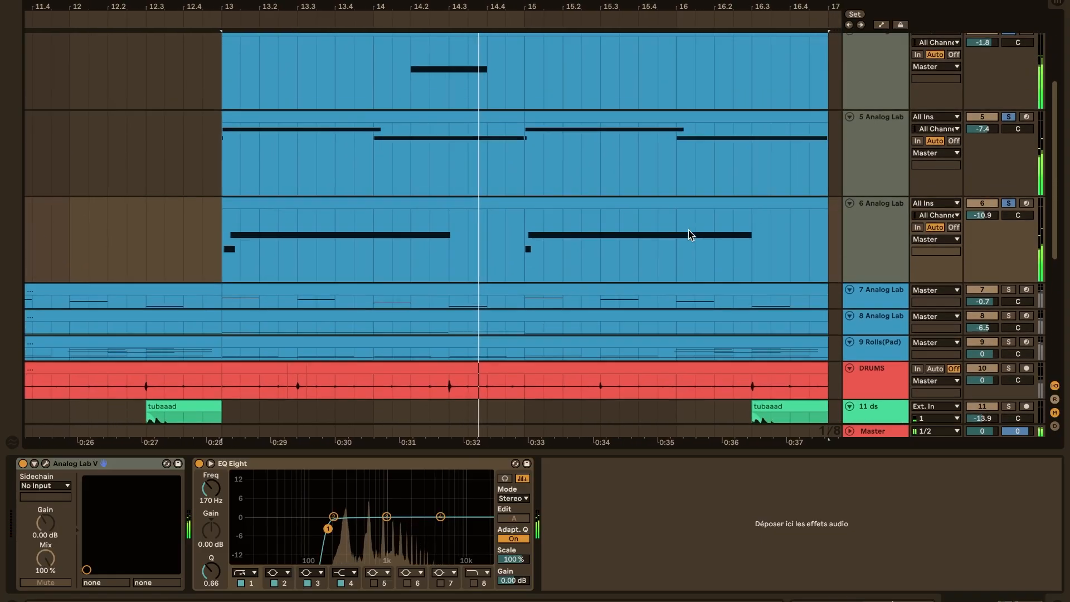
pyautogui.hscroll(-2, 689, 230)
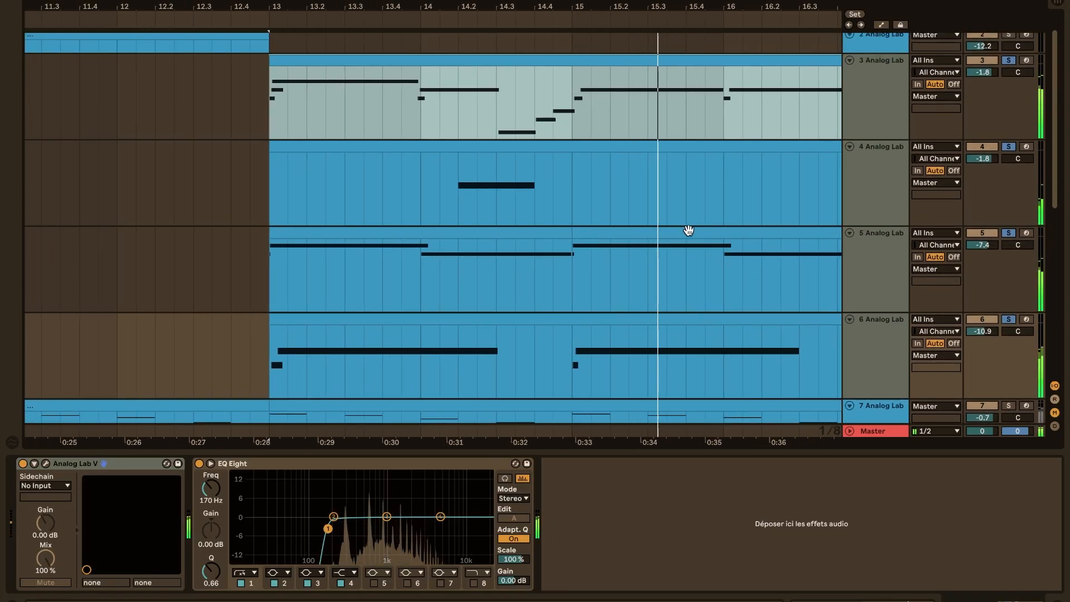
# Hide the device view to show more of the arrangement while tracks 3 to 6 Analog Lab play
pyautogui.click(708, 450)
pyautogui.scroll(1, 707, 450)
pyautogui.hscroll(3, 707, 449)
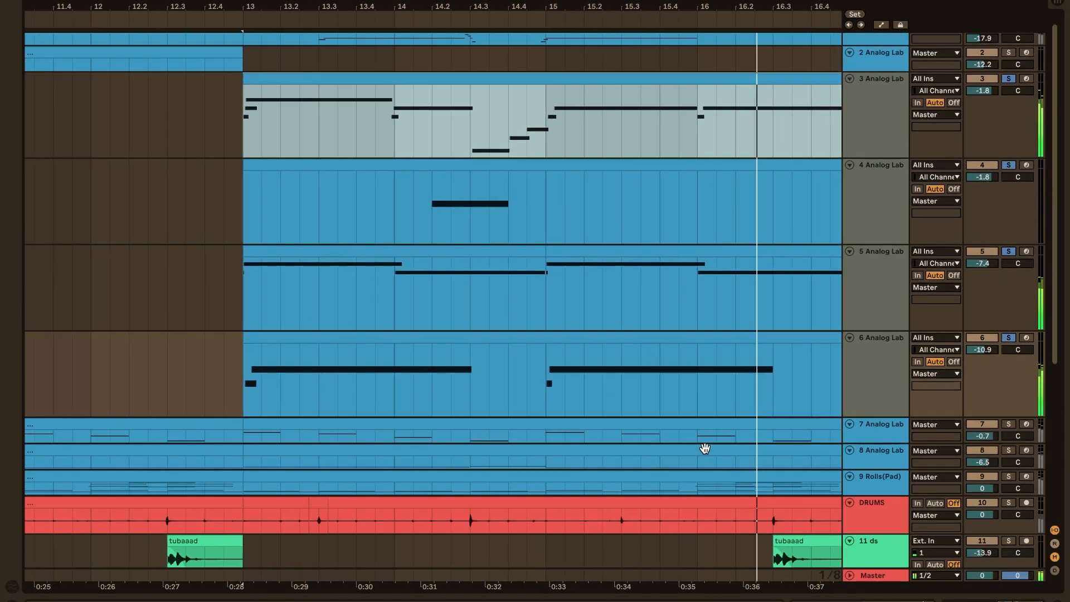
pyautogui.scroll(-4, 705, 447)
pyautogui.scroll(1, 704, 446)
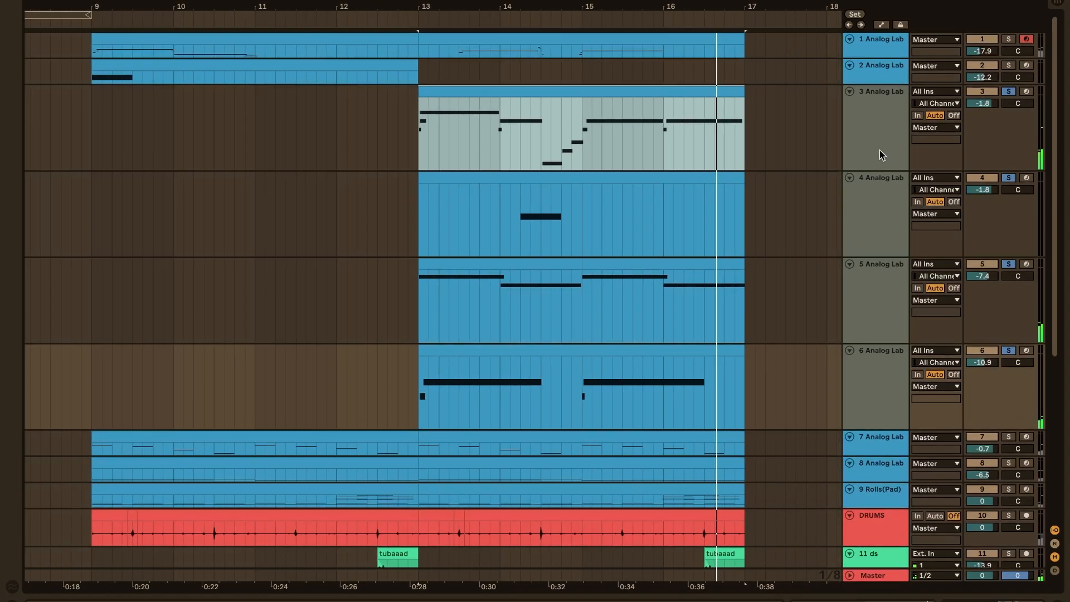
# Unsolo tracks 3 to 6 Analog Lab and reduce their height in the arrangement
pyautogui.click(1010, 92)
pyautogui.moveTo(867, 170); pyautogui.dragTo(869, 120)
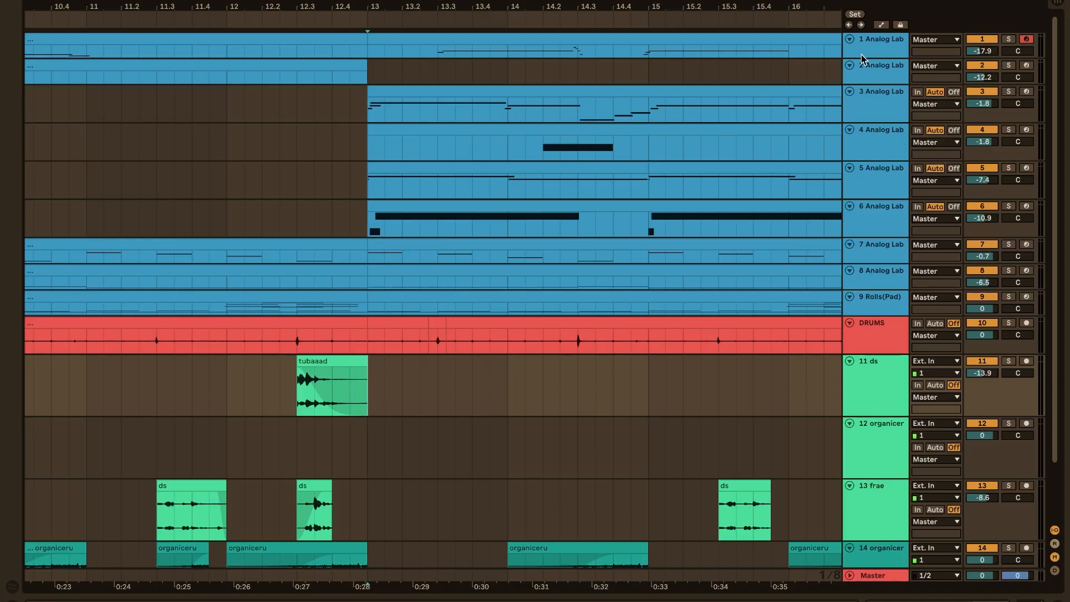
# Enlarge the height of track 1 Analog Lab and highlight its notes and the DRUMS hit around 14.3
pyautogui.moveTo(862, 59); pyautogui.dragTo(863, 104)
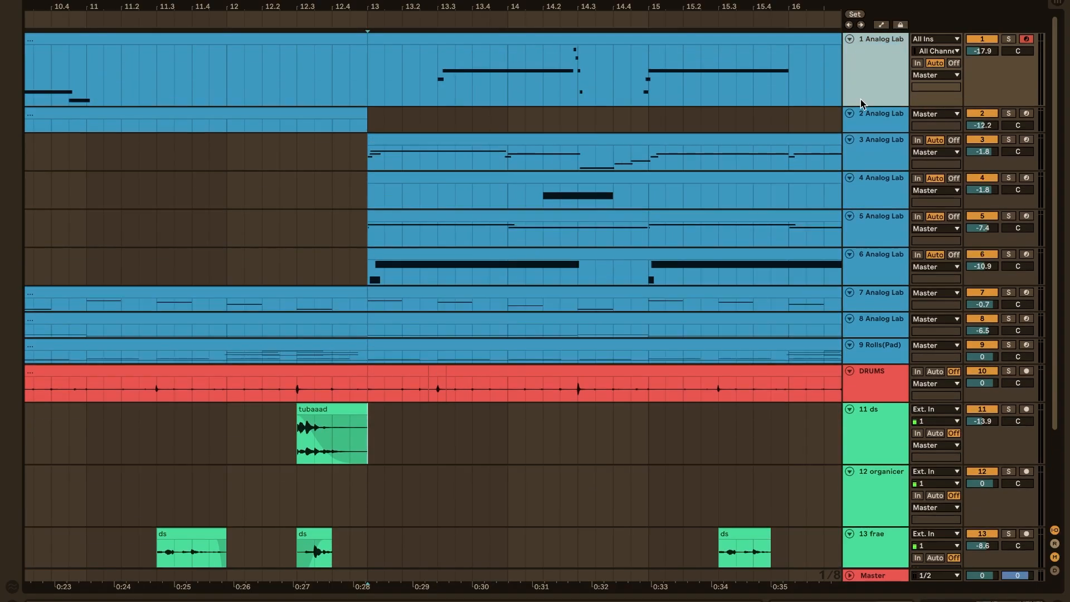
pyautogui.moveTo(544, 69); pyautogui.dragTo(607, 69)
pyautogui.moveTo(552, 396); pyautogui.dragTo(600, 396)
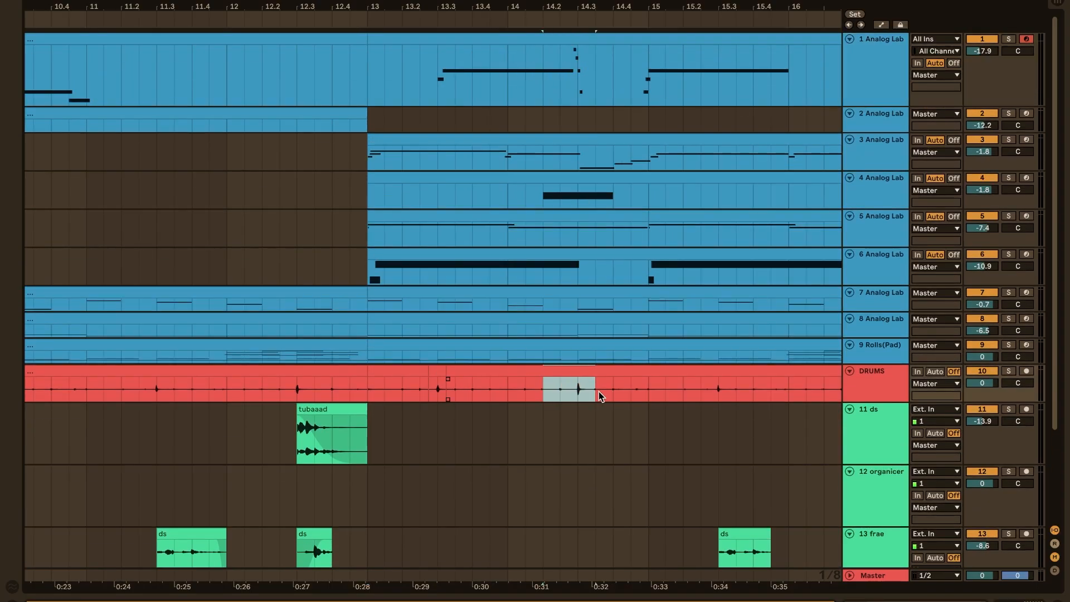
pyautogui.scroll(3, 616, 221)
pyautogui.click(501, 279)
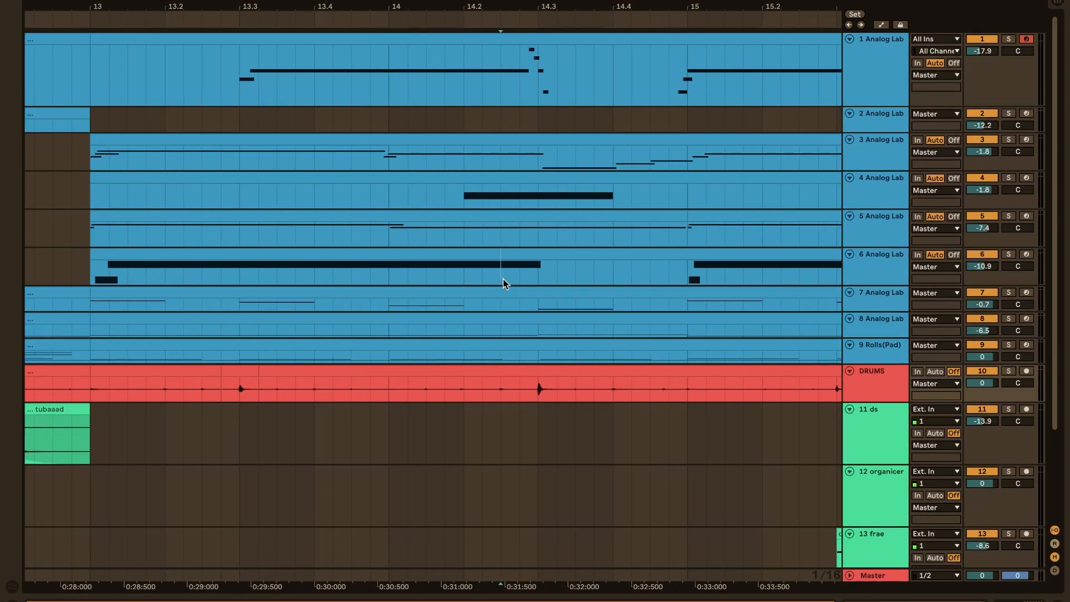
pyautogui.scroll(-8, 570, 284)
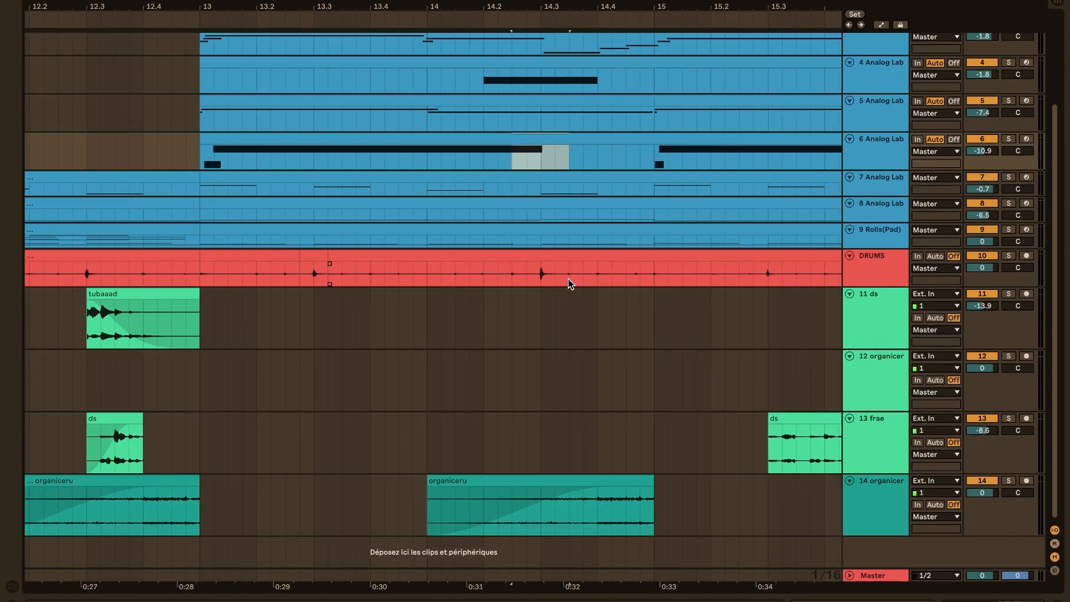
# Highlight the organiceru clip at bar 14 and the empty ranges on tracks 11 to 13 between 14.3 and 15.2
pyautogui.moveTo(490, 447); pyautogui.dragTo(660, 507)
pyautogui.scroll(-3, 660, 506)
pyautogui.moveTo(570, 415); pyautogui.dragTo(668, 501)
pyautogui.moveTo(580, 345); pyautogui.dragTo(648, 376)
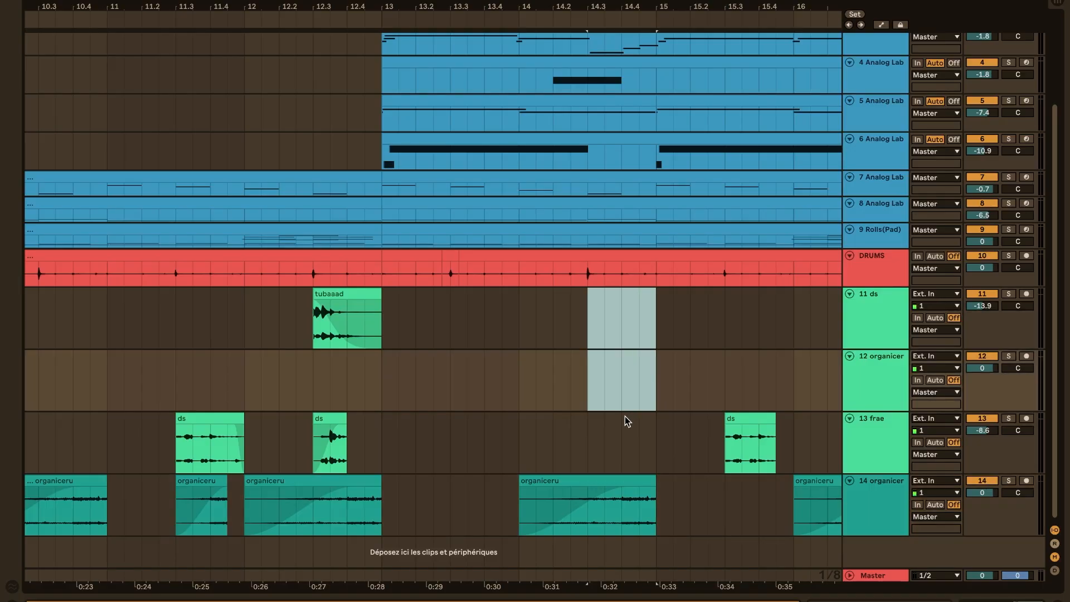
pyautogui.moveTo(658, 444); pyautogui.dragTo(698, 400)
pyautogui.scroll(3, 698, 401)
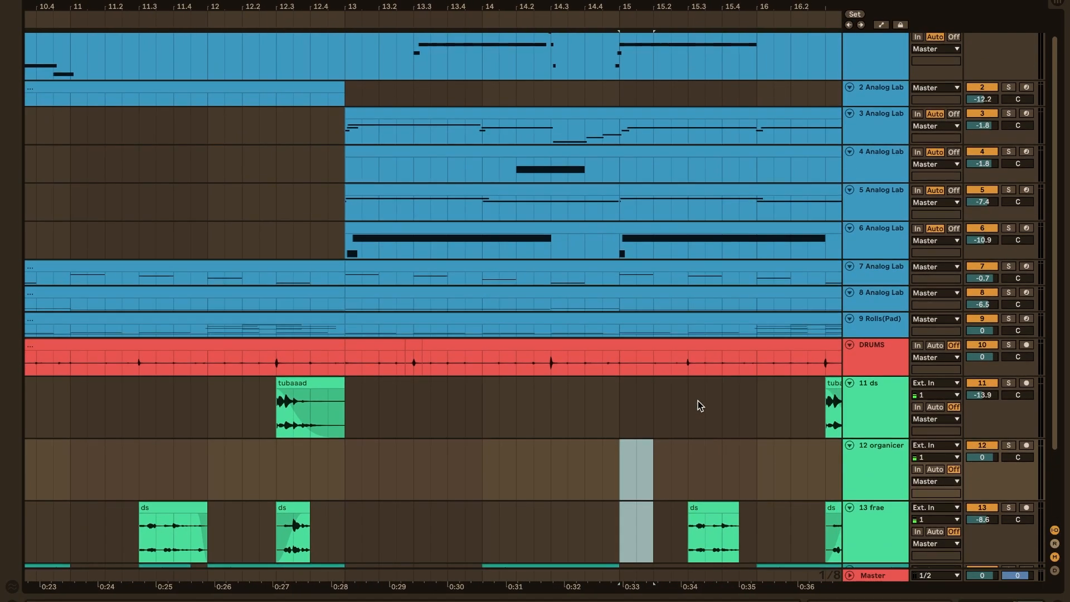
# Play all tracks together from just before bar 14 and reduce the height of track 1 Analog Lab
pyautogui.scroll(-3, 697, 400)
pyautogui.click(520, 441)
pyautogui.press('space')
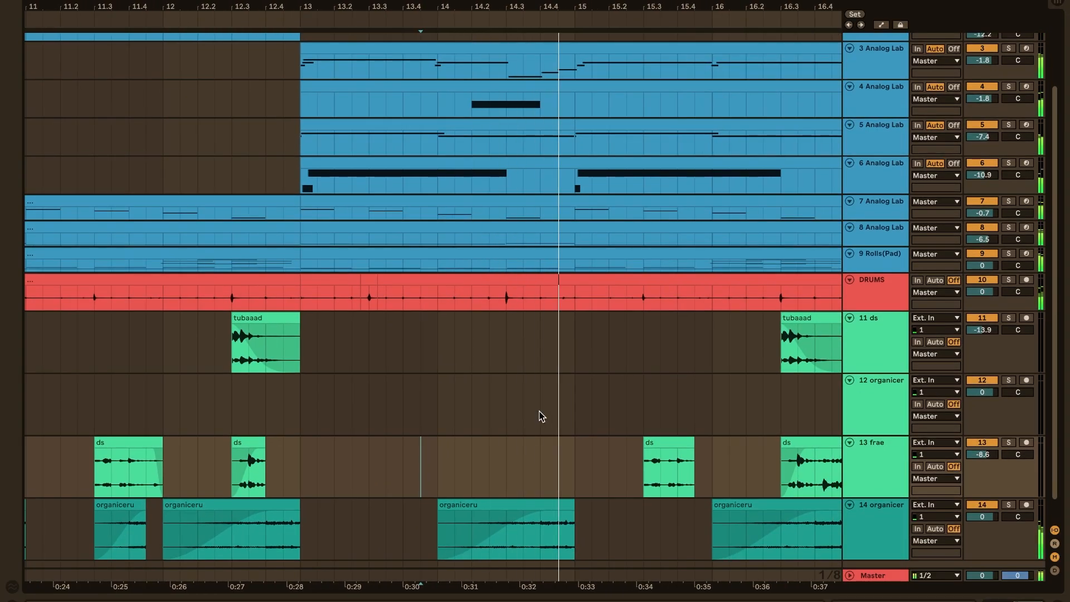
pyautogui.scroll(-3, 539, 416)
pyautogui.scroll(3, 540, 414)
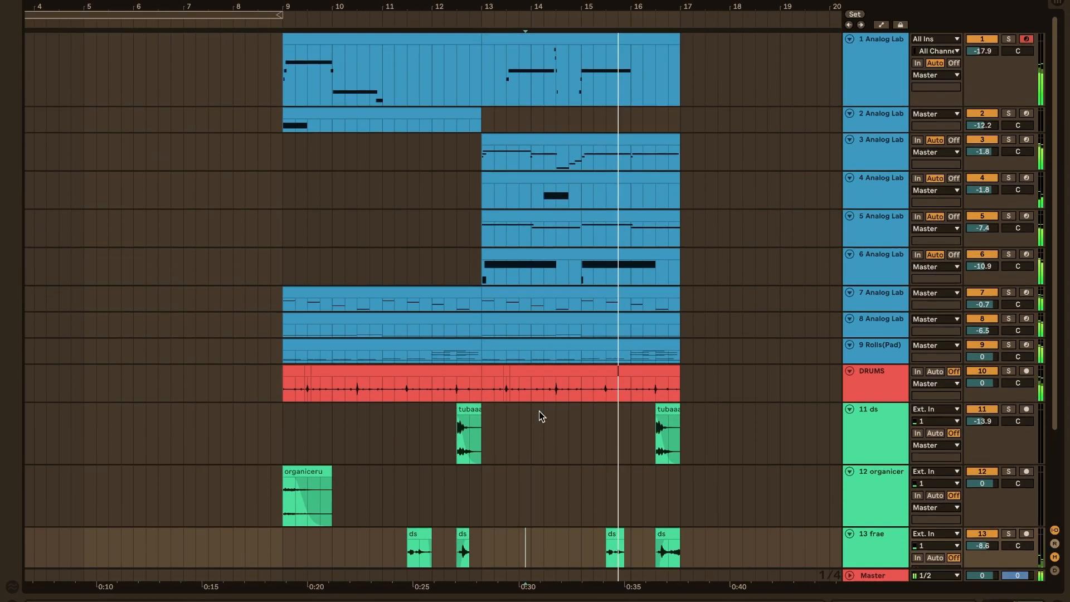
pyautogui.moveTo(881, 105); pyautogui.dragTo(882, 56)
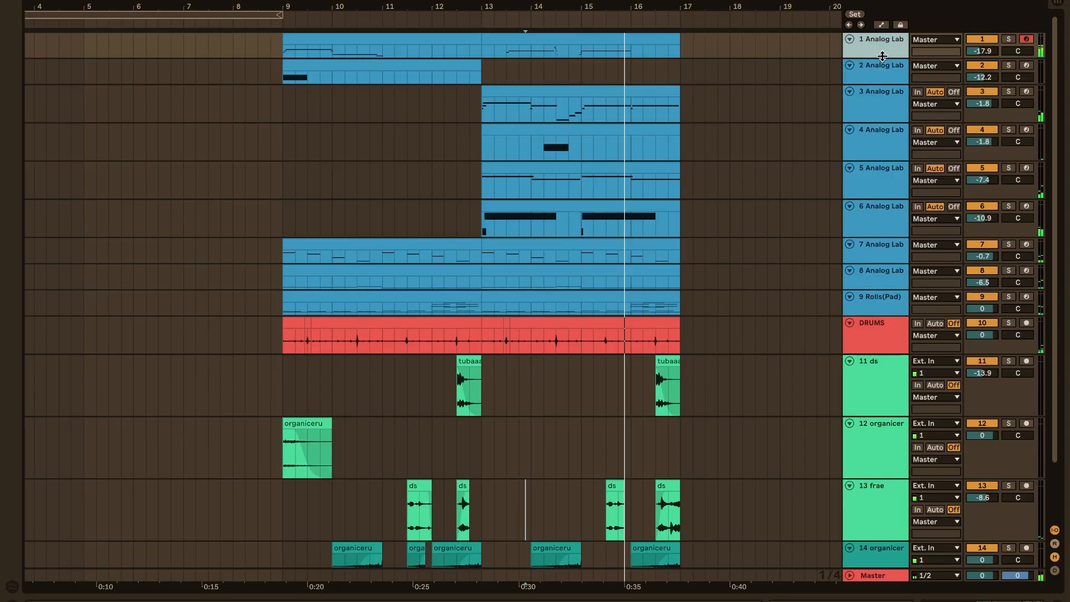
# Collapse the audio texture tracks 11 to 14 and expand them again
pyautogui.scroll(-2, 858, 343)
pyautogui.scroll(1, 614, 412)
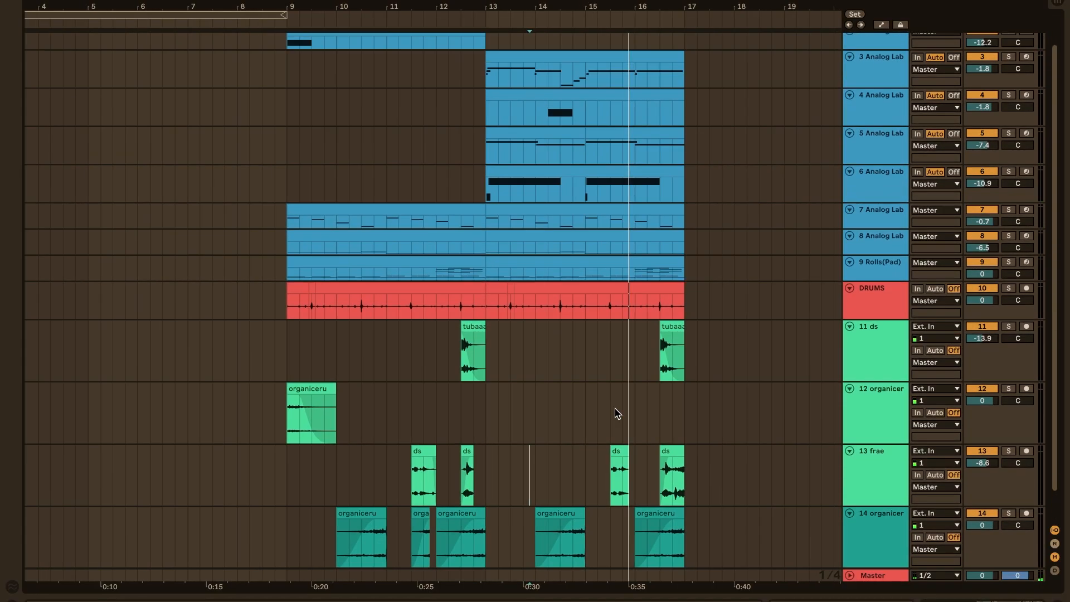
pyautogui.scroll(1, 616, 412)
pyautogui.hscroll(-1, 614, 409)
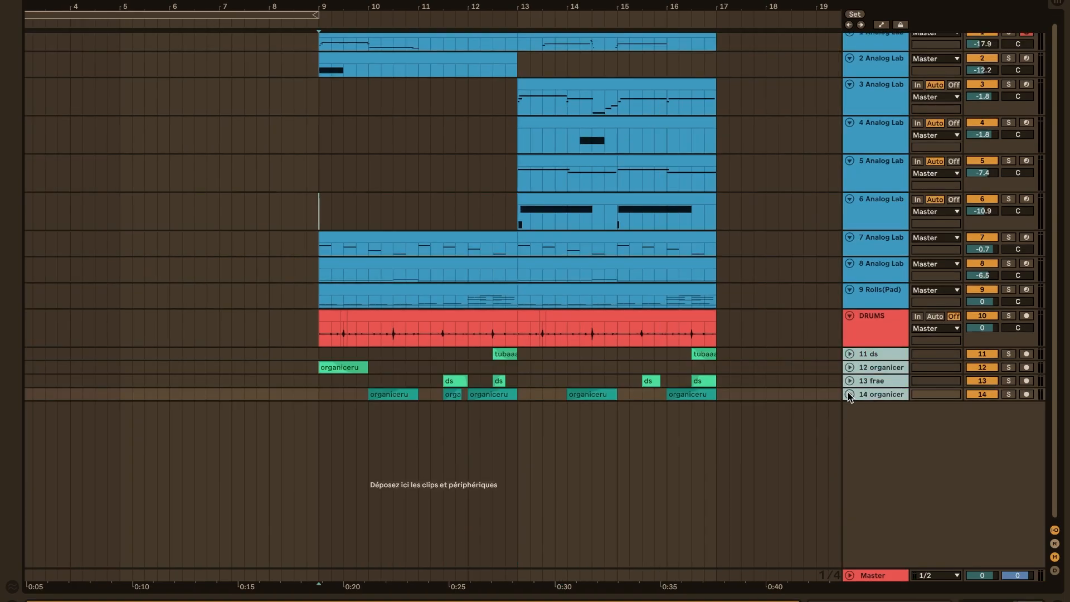
pyautogui.click(848, 395)
pyautogui.scroll(2, 761, 413)
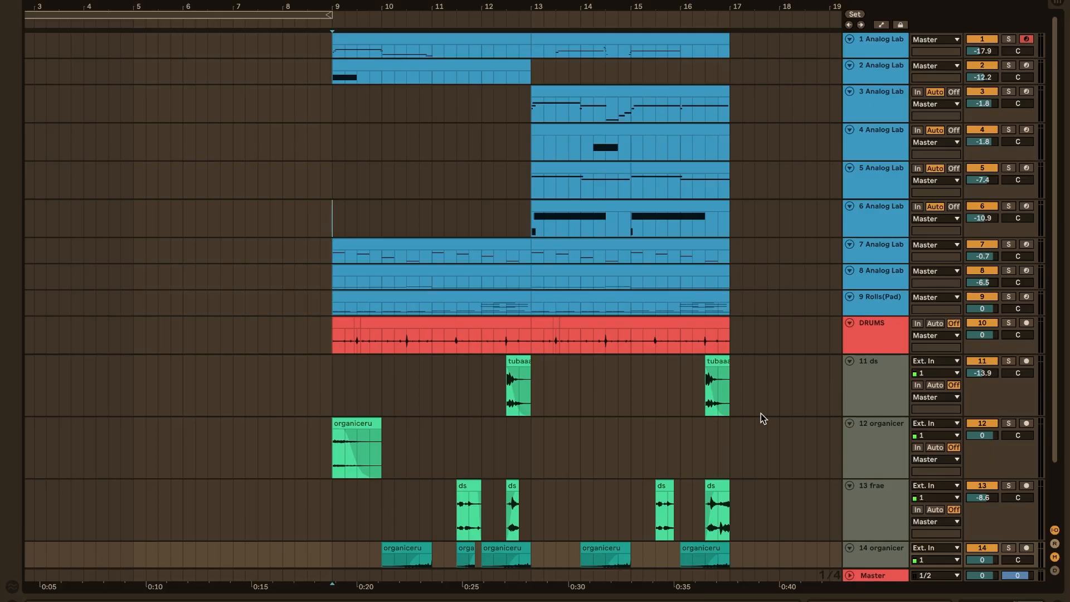
# Place the insert marker at bar 9 on track 11 ds
pyautogui.click(332, 369)
pyautogui.hscroll(1, 332, 369)
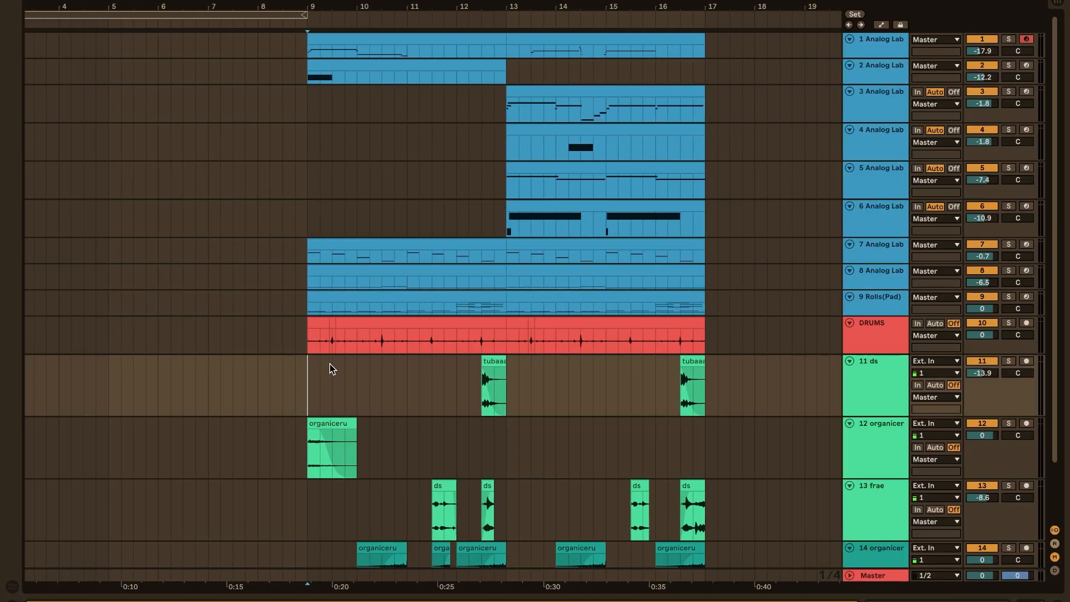
pyautogui.scroll(-2, 309, 378)
pyautogui.scroll(2, 384, 381)
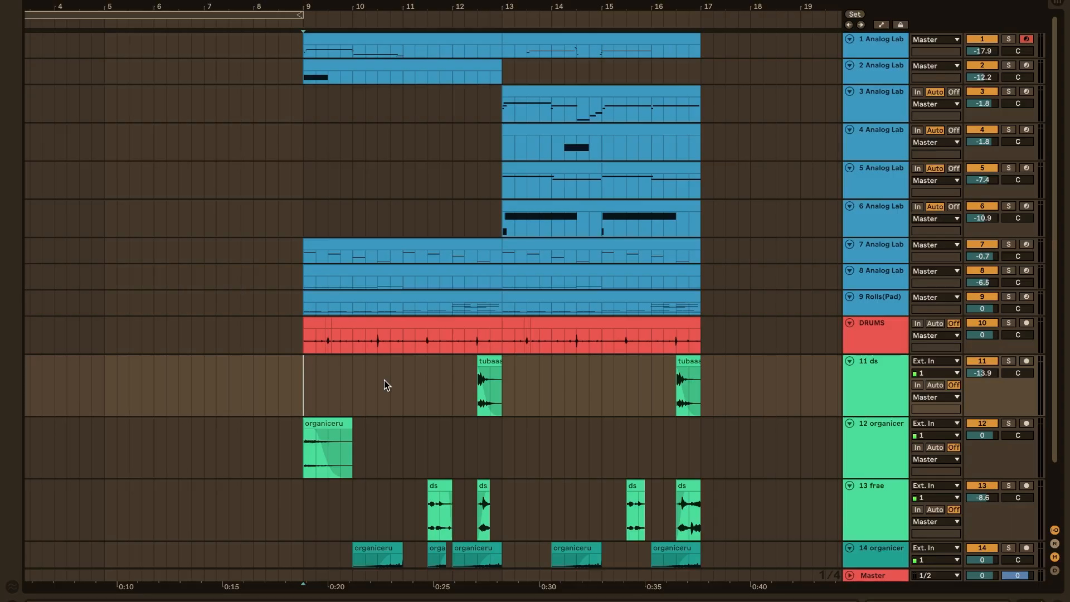
pyautogui.hscroll(2, 384, 380)
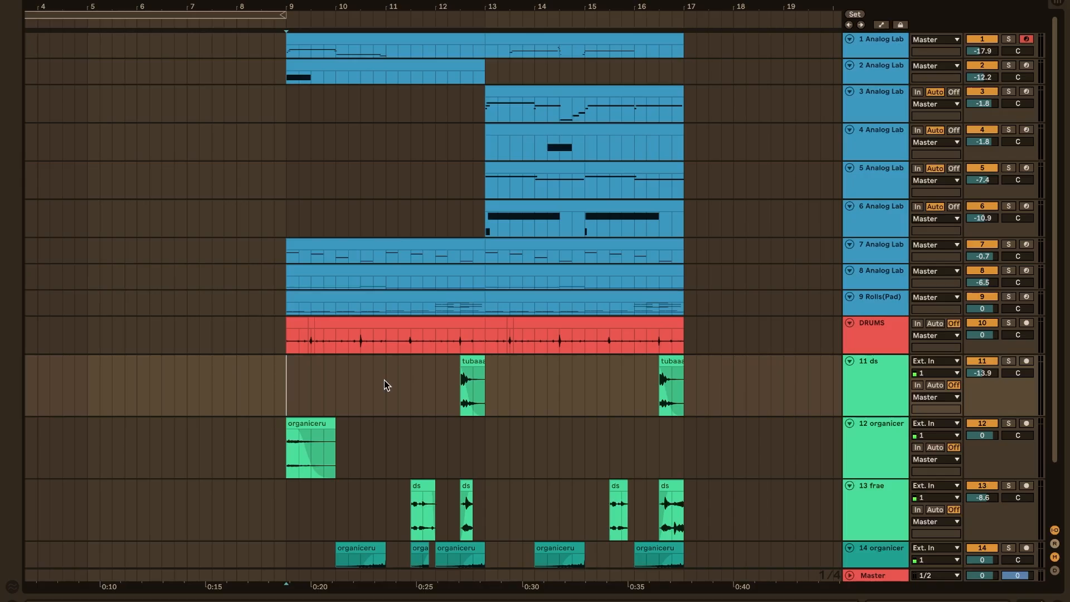
pyautogui.hscroll(2, 383, 380)
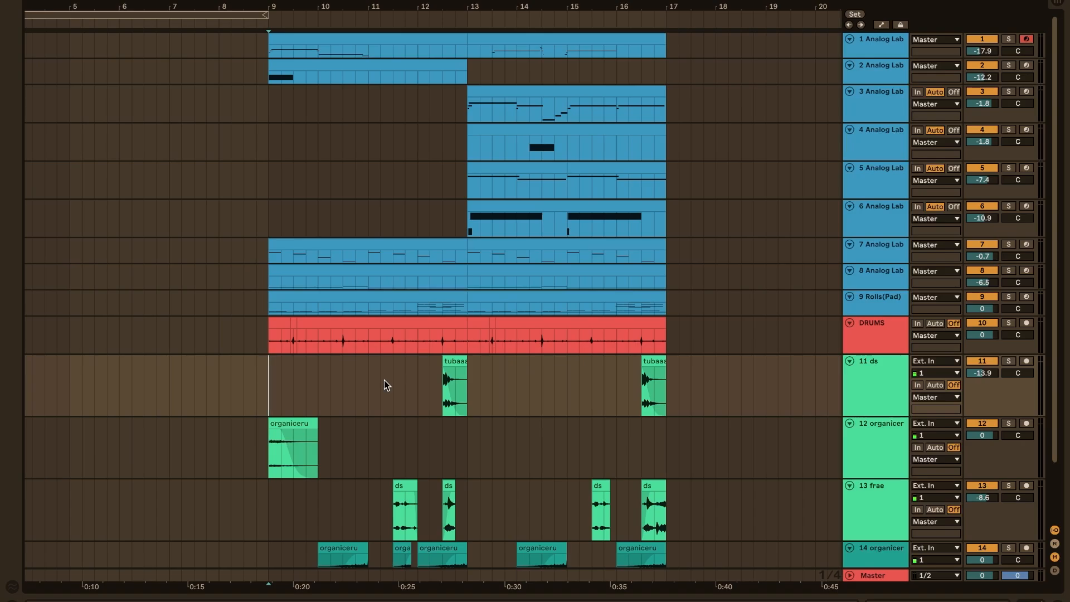
pyautogui.hscroll(-2, 384, 380)
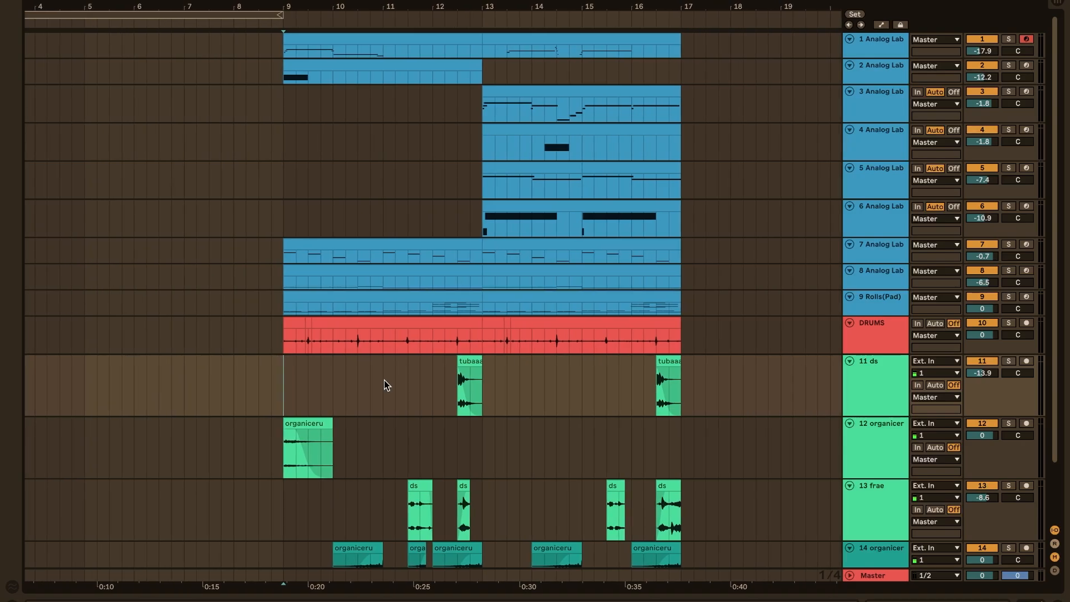
pyautogui.scroll(-1, 384, 380)
pyautogui.hscroll(-1, 383, 380)
pyautogui.scroll(1, 383, 381)
pyautogui.hscroll(2, 383, 380)
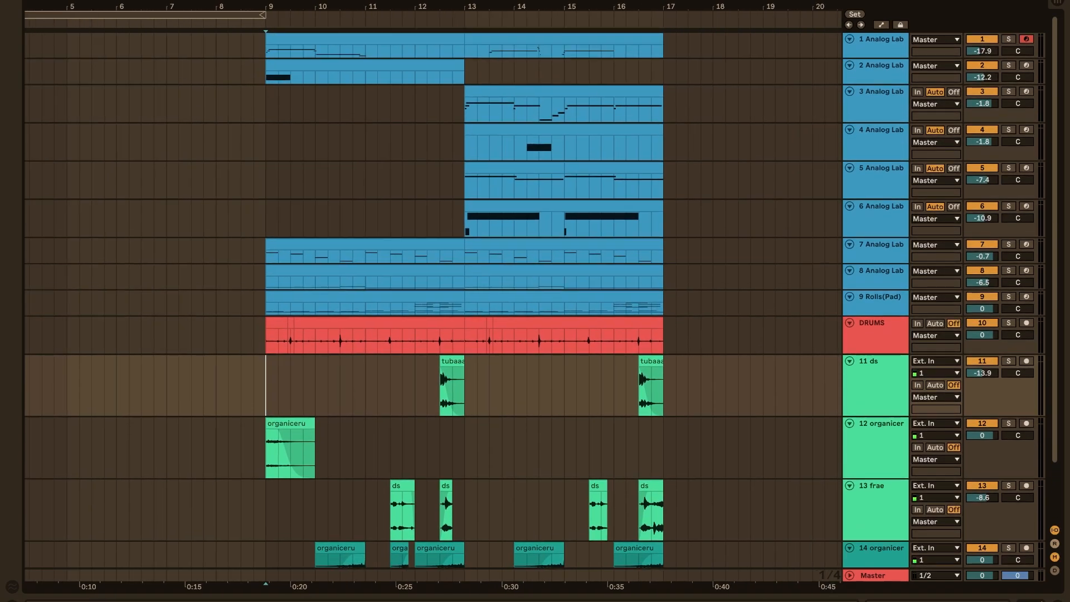